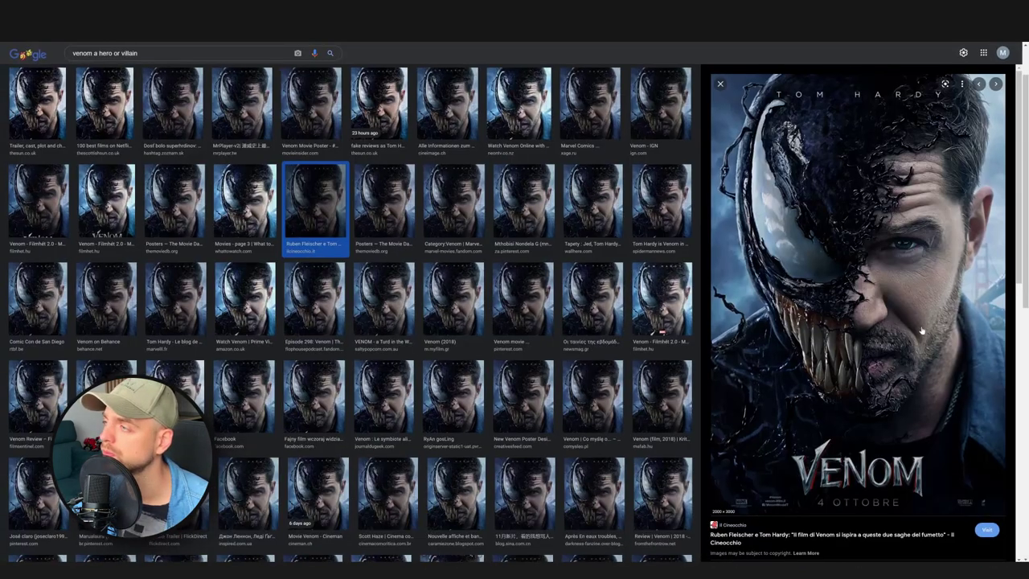
Step: Scroll through the Google Images results to find the half-symbiote Venom poster
scroll(923, 331, up, 2)
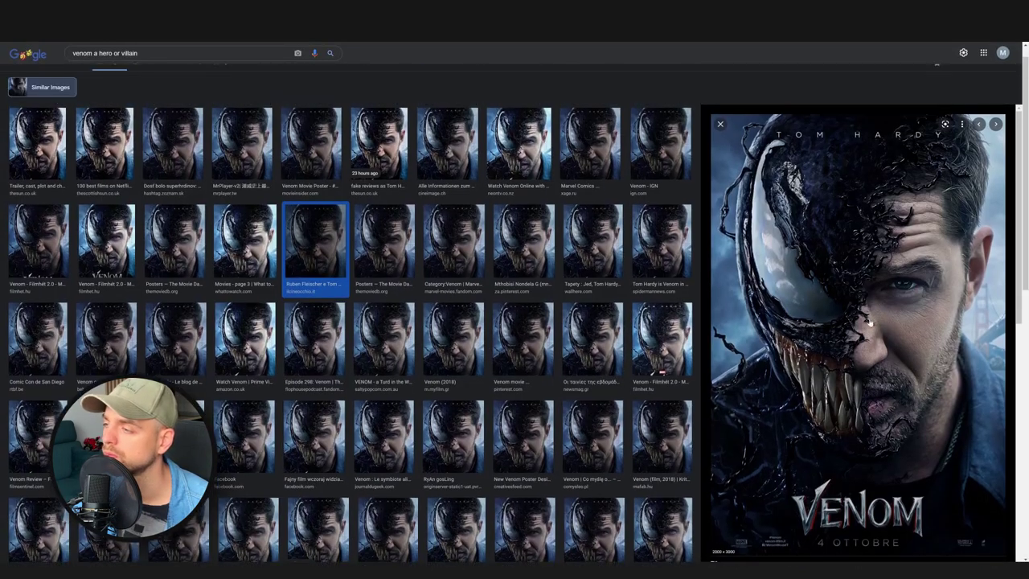
scroll(855, 238, down, 3)
scroll(855, 238, up, 3)
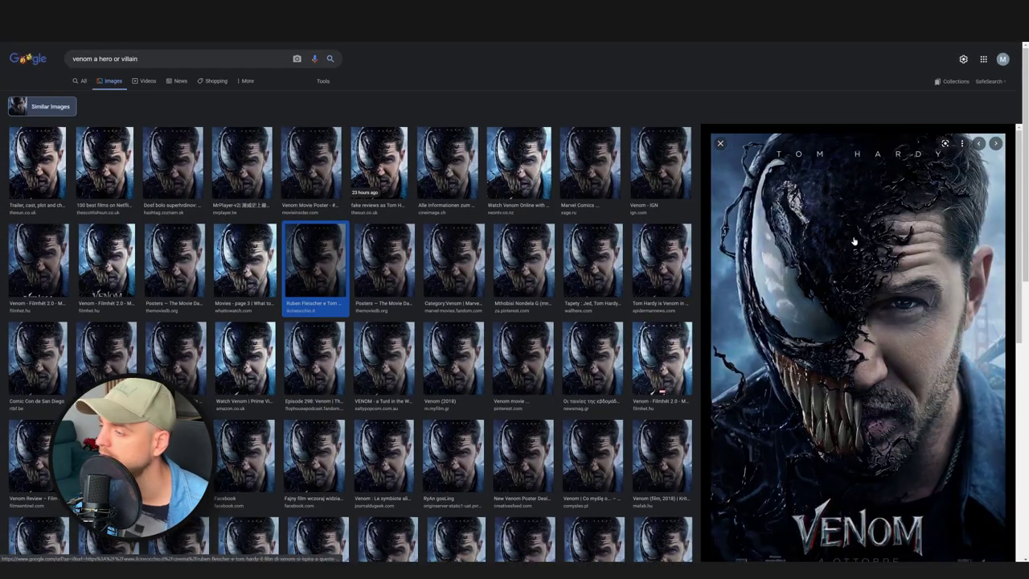
scroll(787, 305, down, 3)
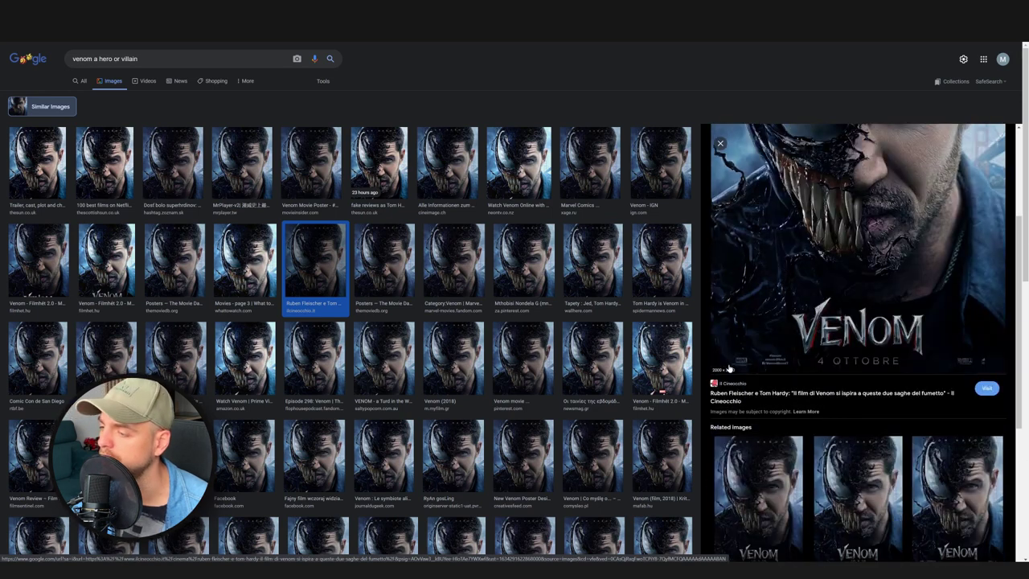
scroll(804, 275, up, 3)
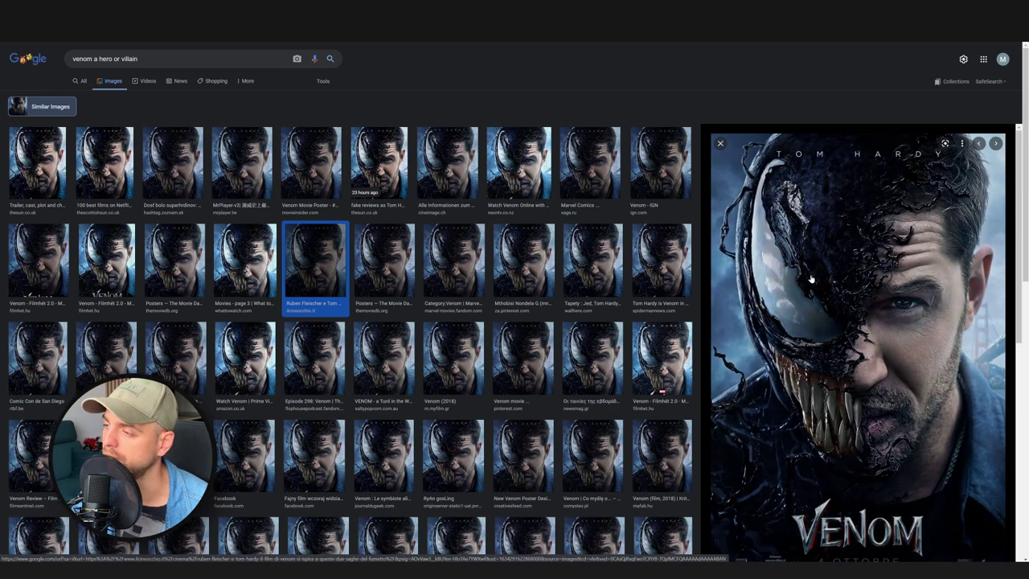
scroll(816, 275, down, 3)
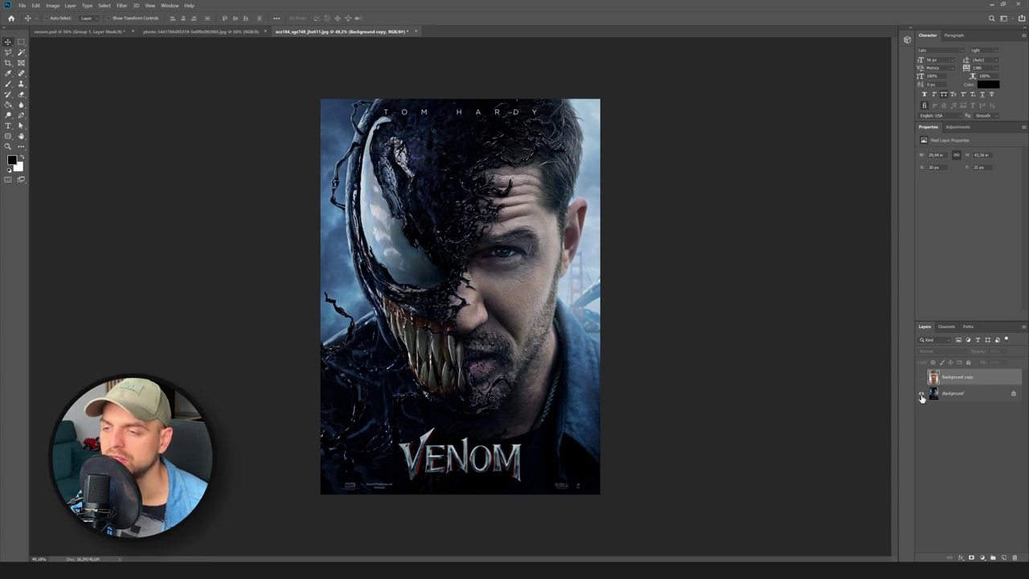
Step: Show the Background copy portrait layer and align it to the canvas corner at X/Y 0
click(922, 378)
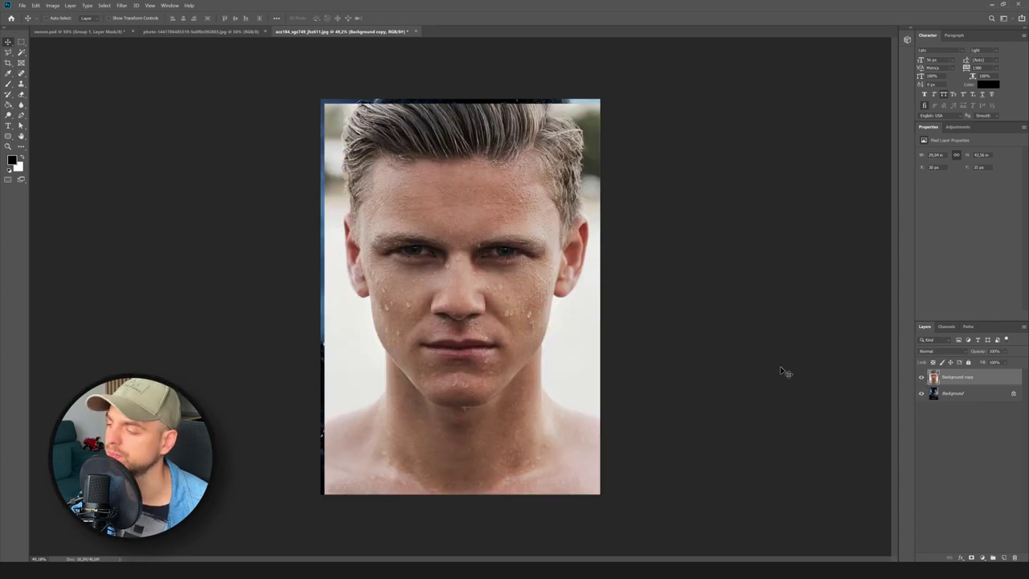
drag(441, 188, 436, 180)
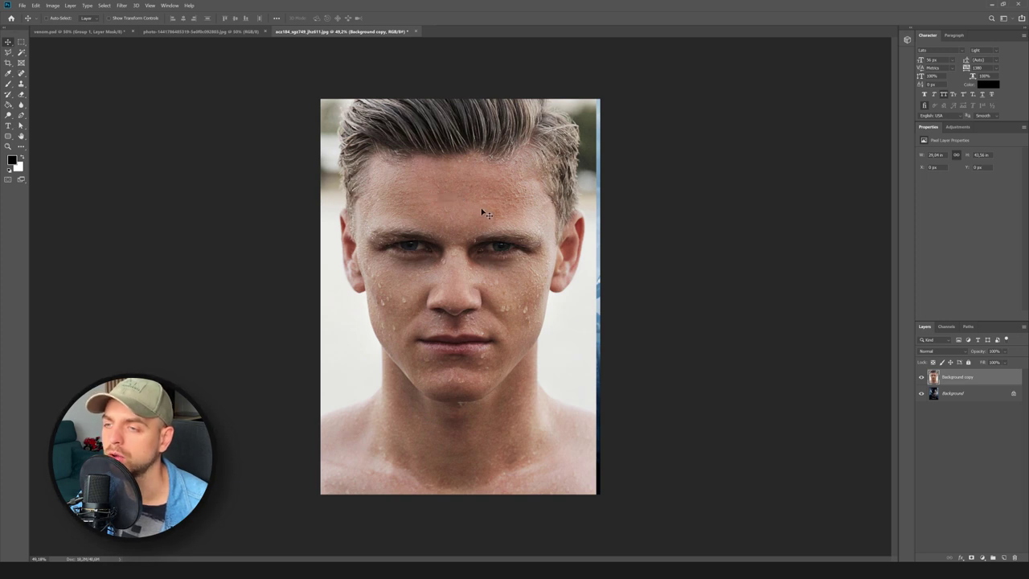
click(21, 115)
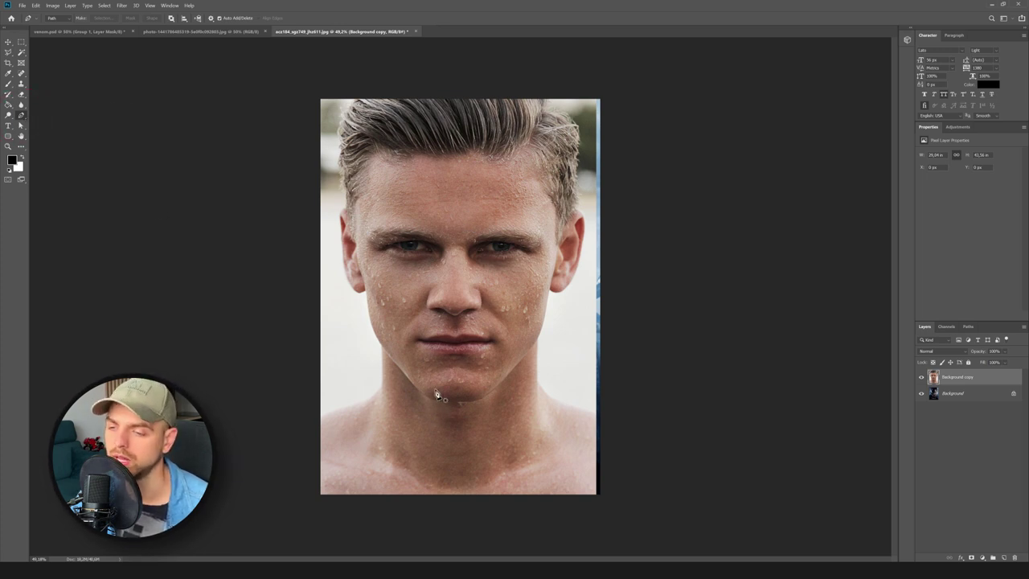
Step: Start the pen path at the left jaw and trace up over the hairline and top of the hair
scroll(418, 388, up, 3)
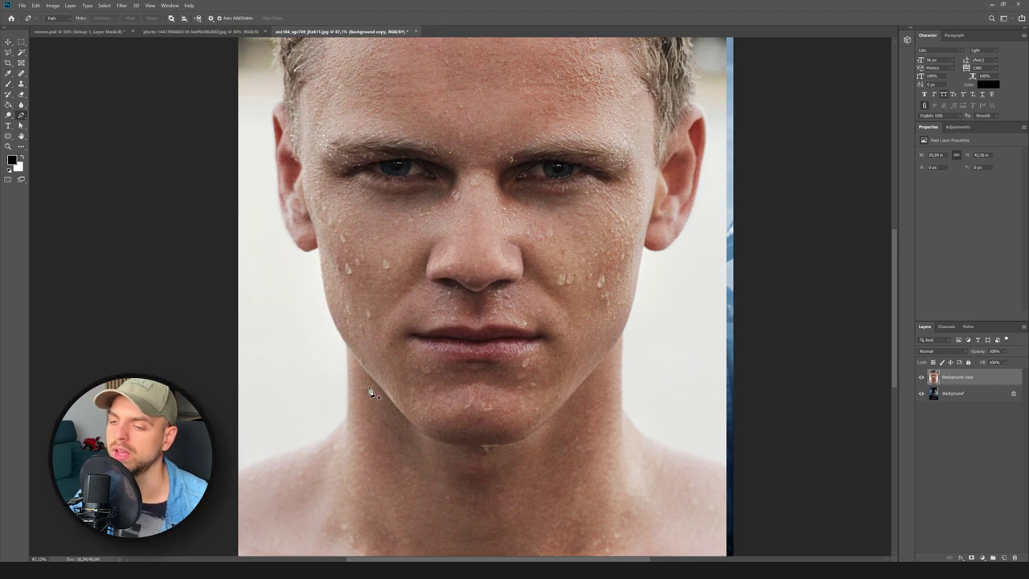
scroll(326, 402, up, 2)
click(369, 409)
scroll(345, 322, up, 2)
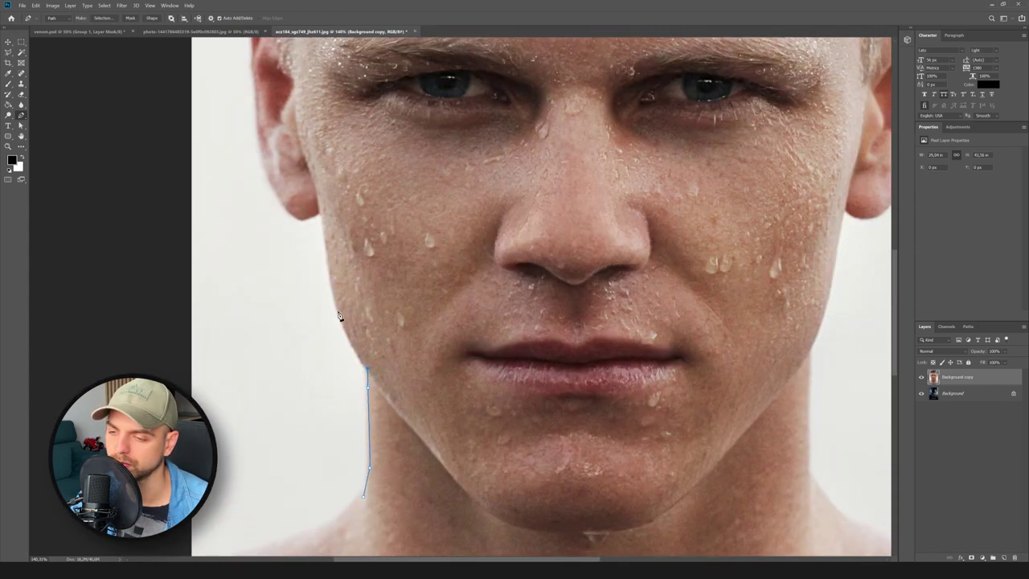
click(292, 265)
scroll(292, 264, up, 4)
click(249, 241)
scroll(265, 161, up, 3)
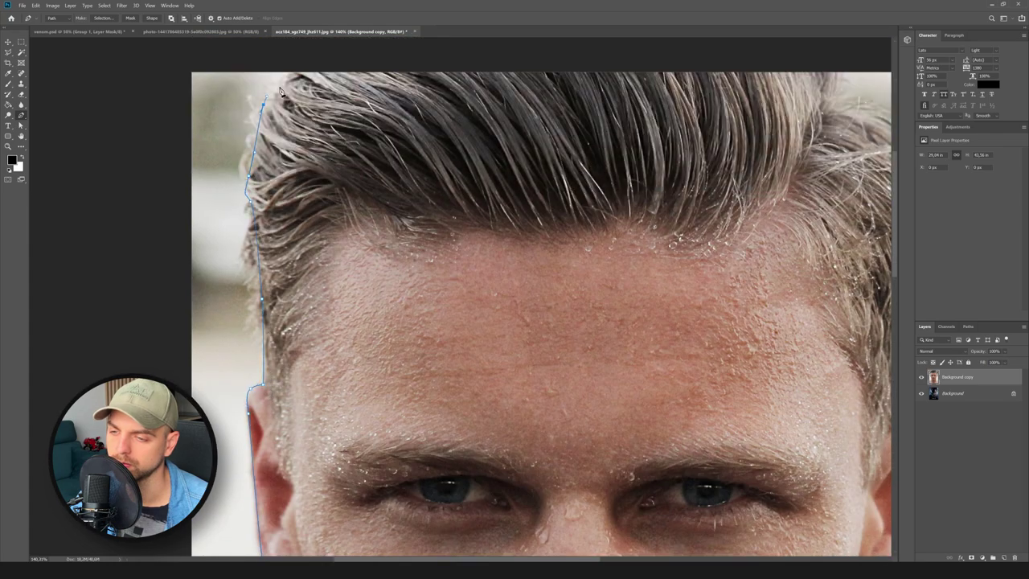
scroll(418, 65, up, 1)
scroll(418, 65, right, 5)
click(420, 59)
click(474, 132)
click(523, 149)
click(566, 177)
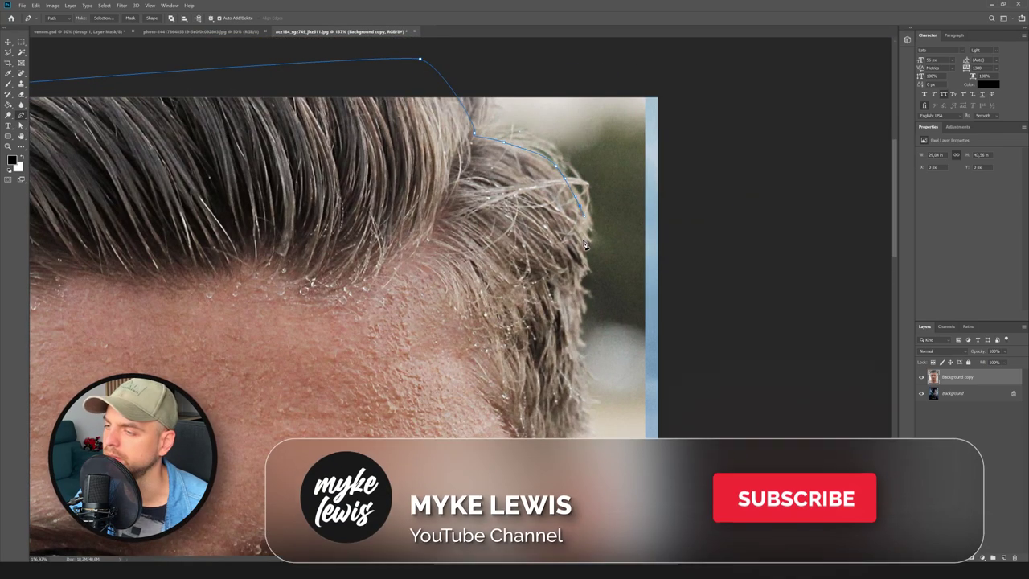
Step: Continue the path down the right side of the hair and around the right ear
scroll(587, 225, down, 2)
click(584, 193)
click(581, 232)
click(579, 276)
click(574, 311)
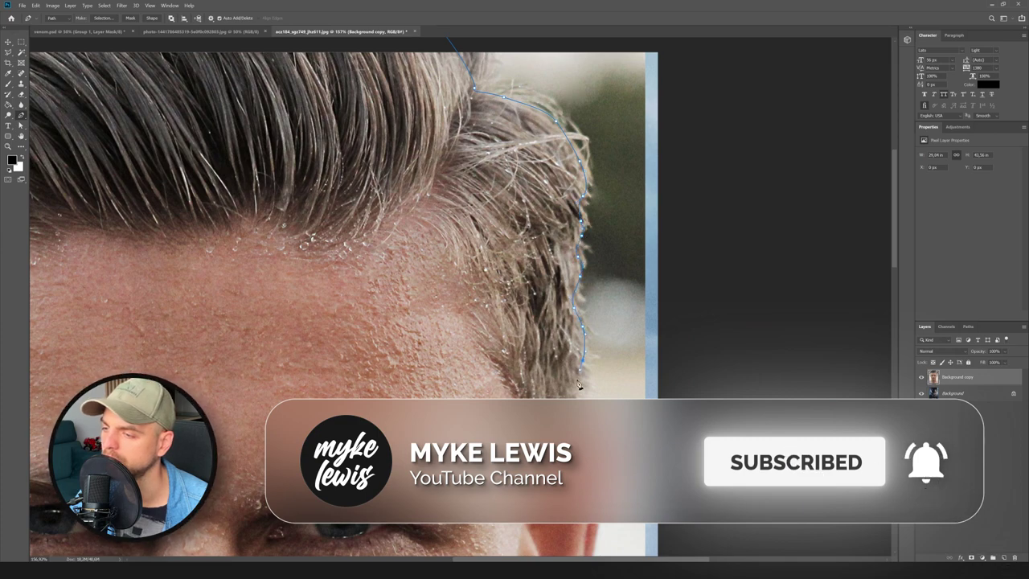
scroll(583, 368, down, 8)
click(601, 198)
click(595, 308)
click(570, 388)
click(535, 433)
click(501, 429)
Step: Trace down the jawline and neck and close the path at its starting point
scroll(497, 438, down, 2)
scroll(495, 440, down, 7)
click(487, 277)
click(482, 299)
click(460, 375)
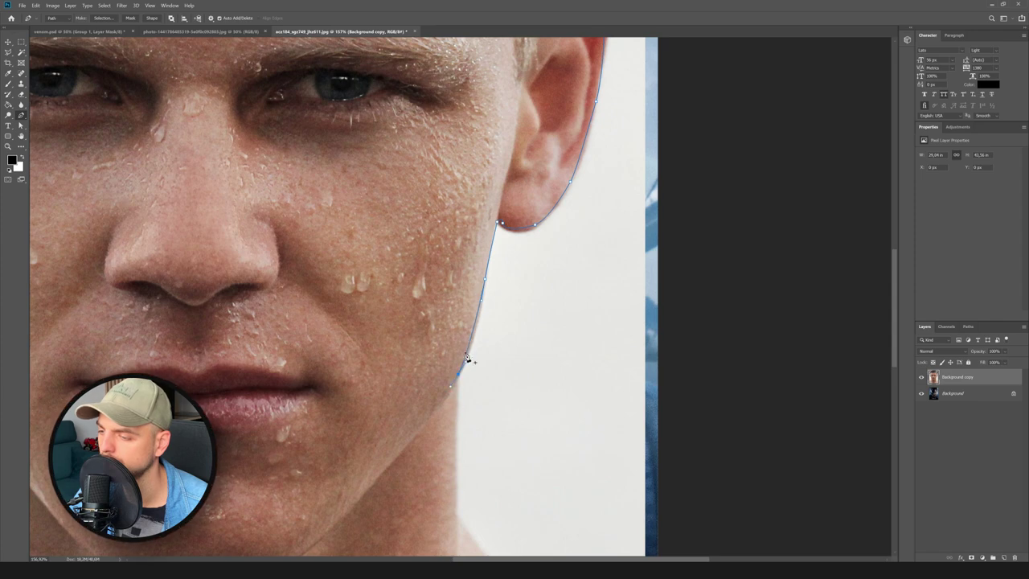
scroll(458, 390, down, 5)
drag(553, 439, 534, 470)
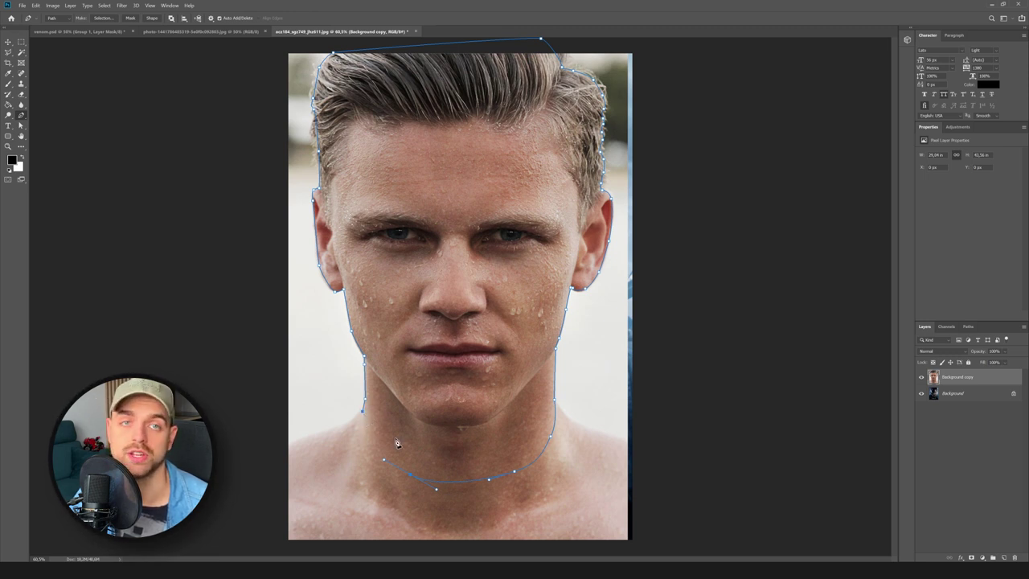
click(364, 414)
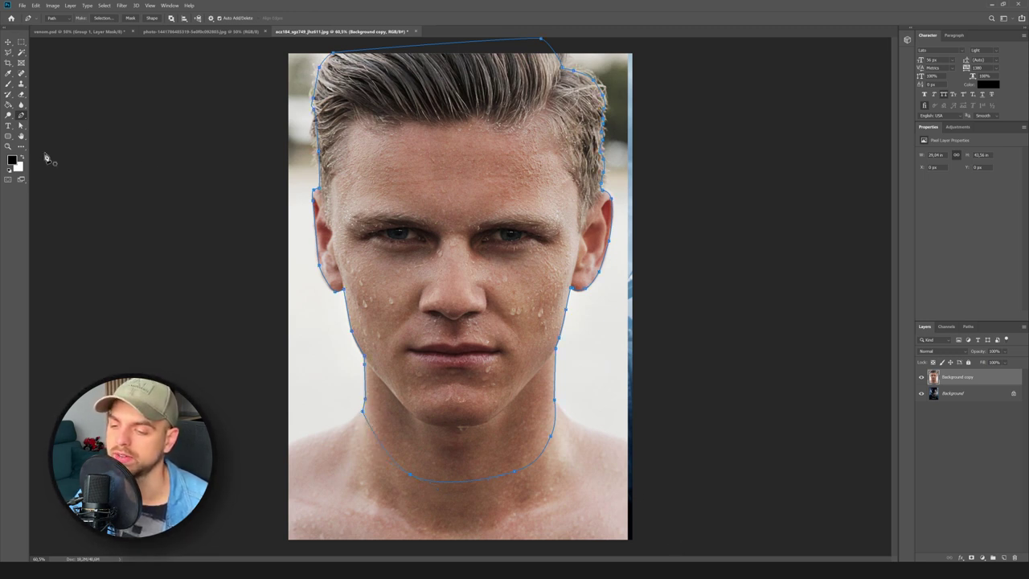
click(19, 127)
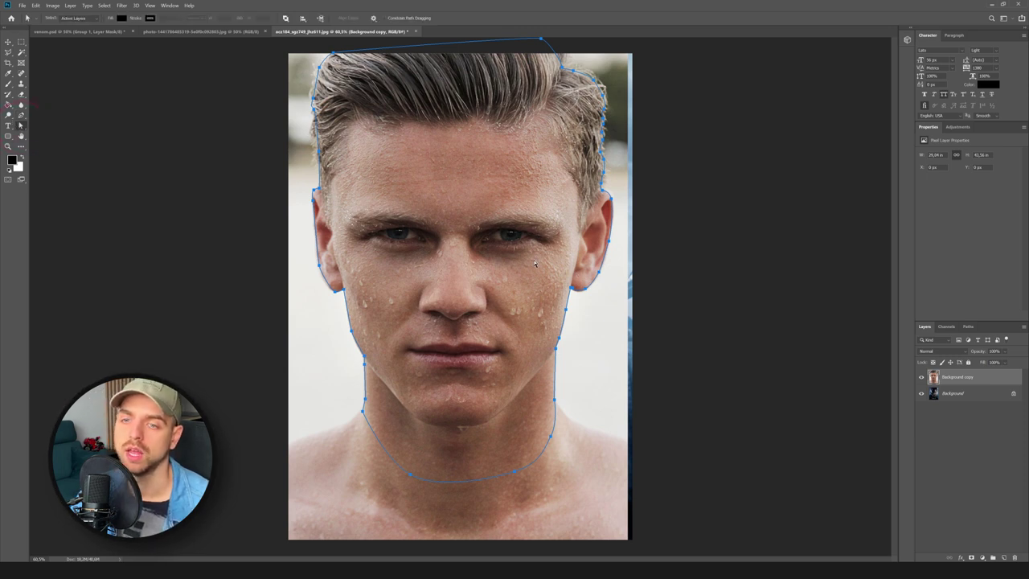
Step: Convert the head path to a selection and add a layer mask to the portrait
right_click(456, 200)
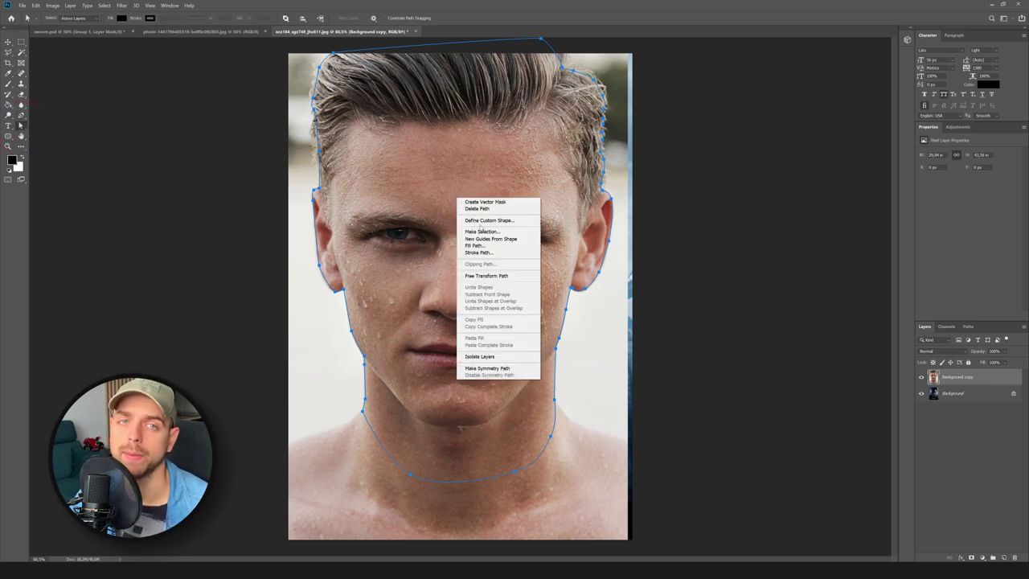
click(516, 232)
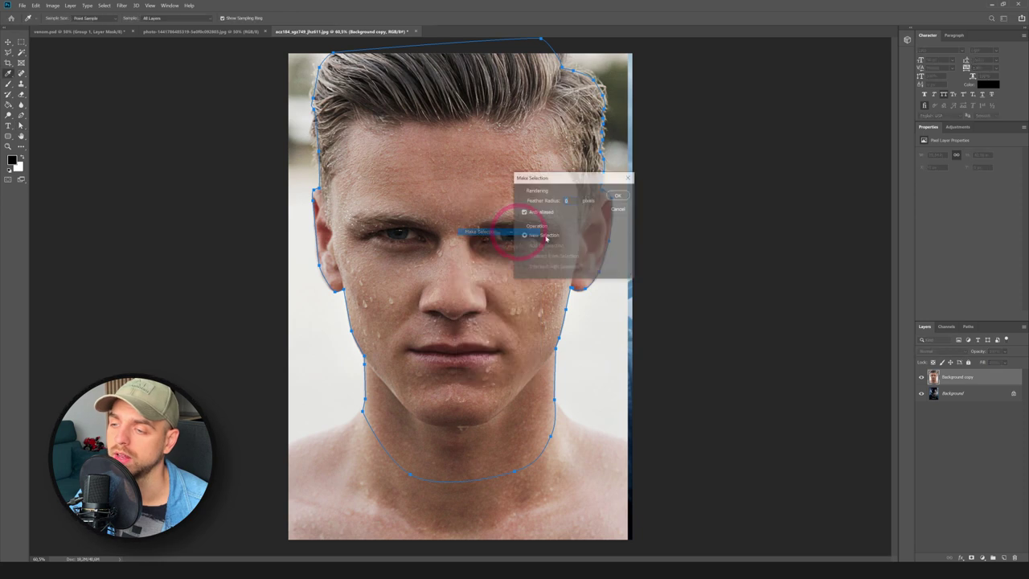
click(618, 195)
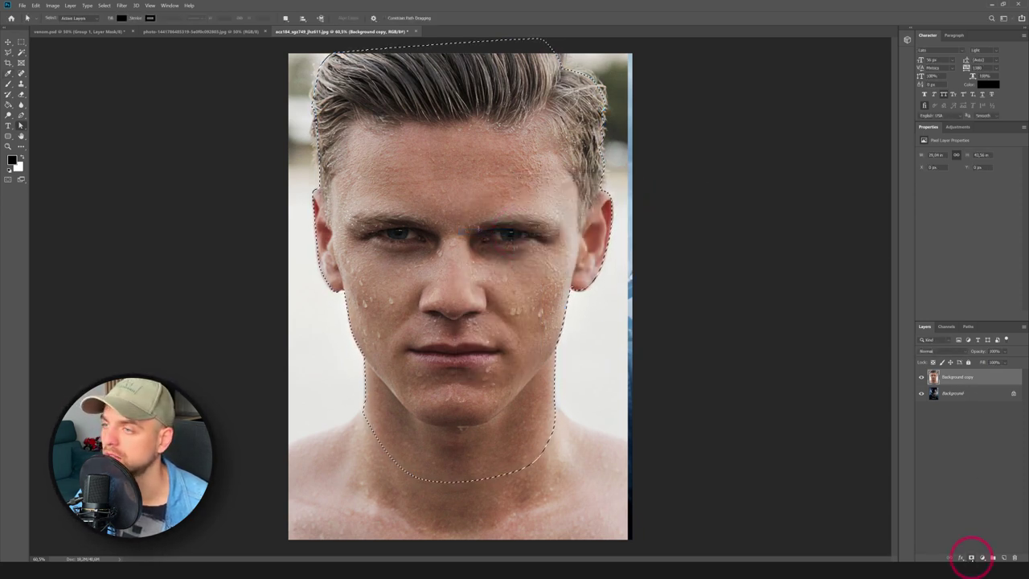
click(971, 557)
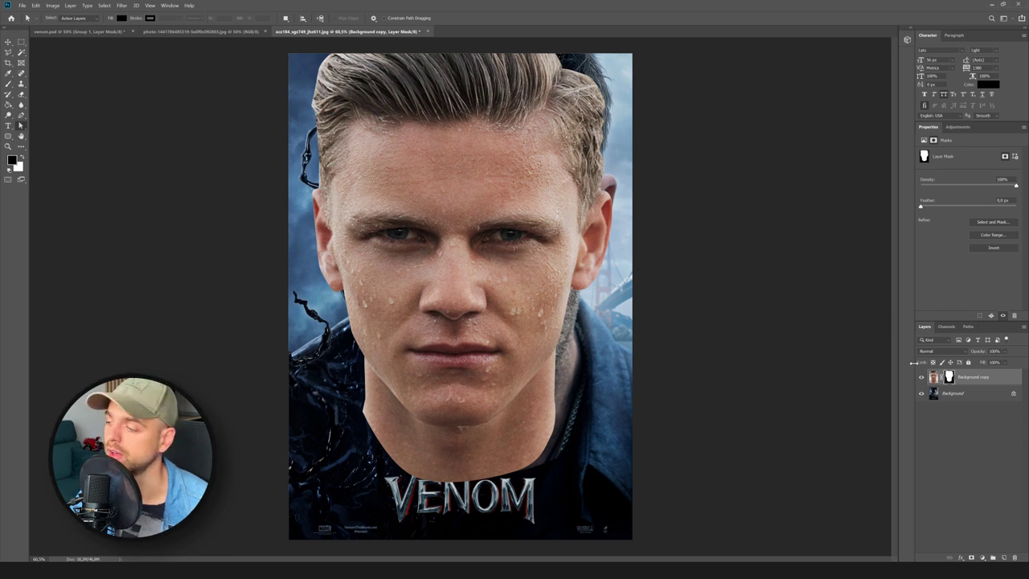
Step: Apply the layer mask and move the cut-out head lower on the poster
right_click(950, 380)
click(973, 406)
key(v)
drag(689, 234, 690, 270)
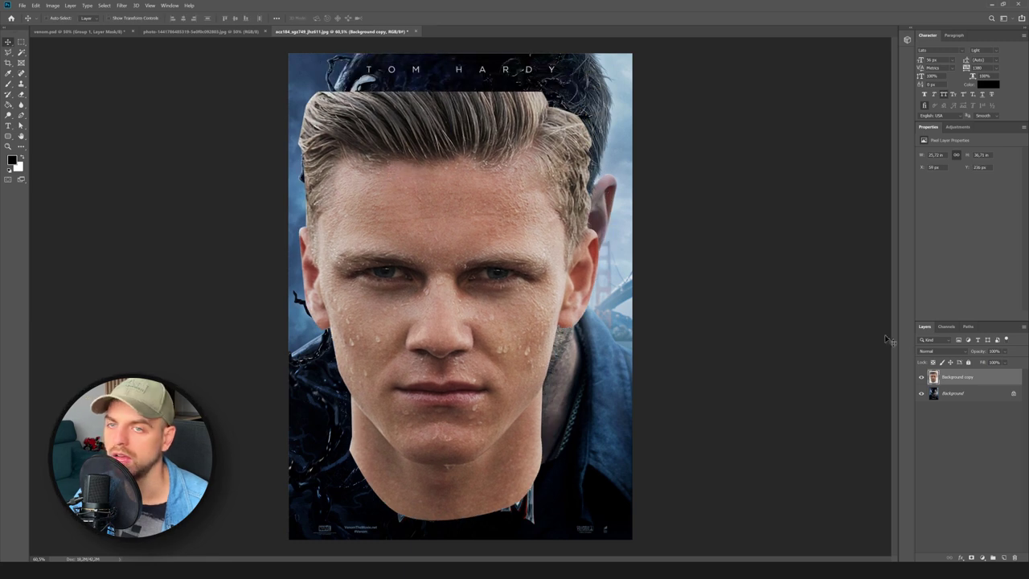
Step: Hide the face layer and zoom out to view the original poster
click(922, 377)
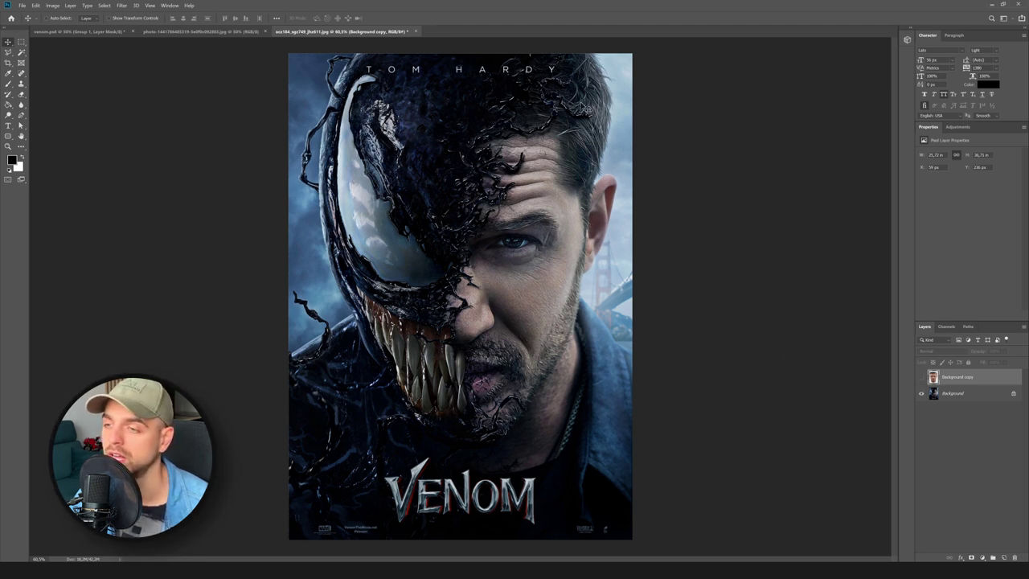
scroll(354, 386, up, 3)
scroll(454, 168, up, 3)
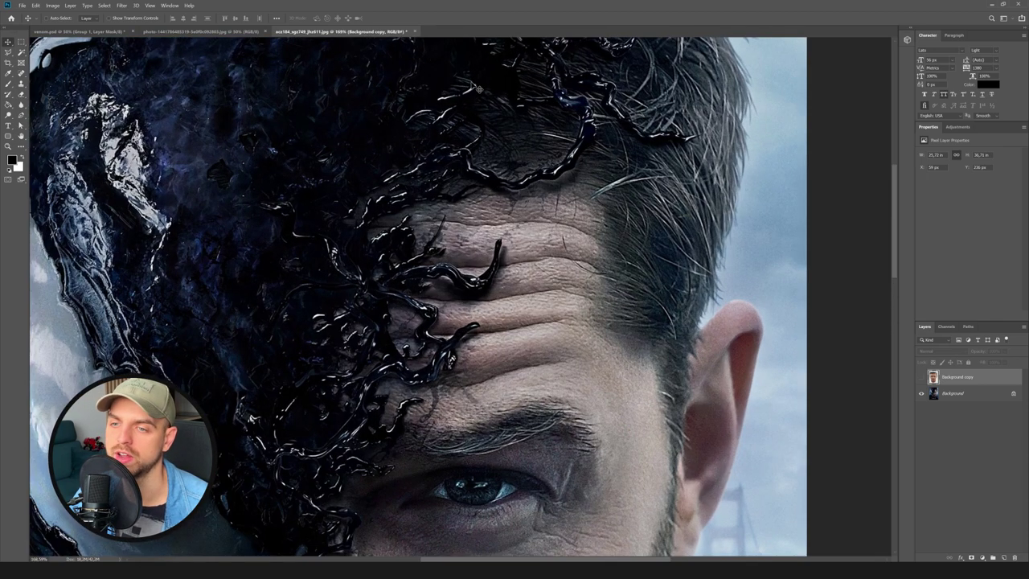
scroll(336, 239, down, 5)
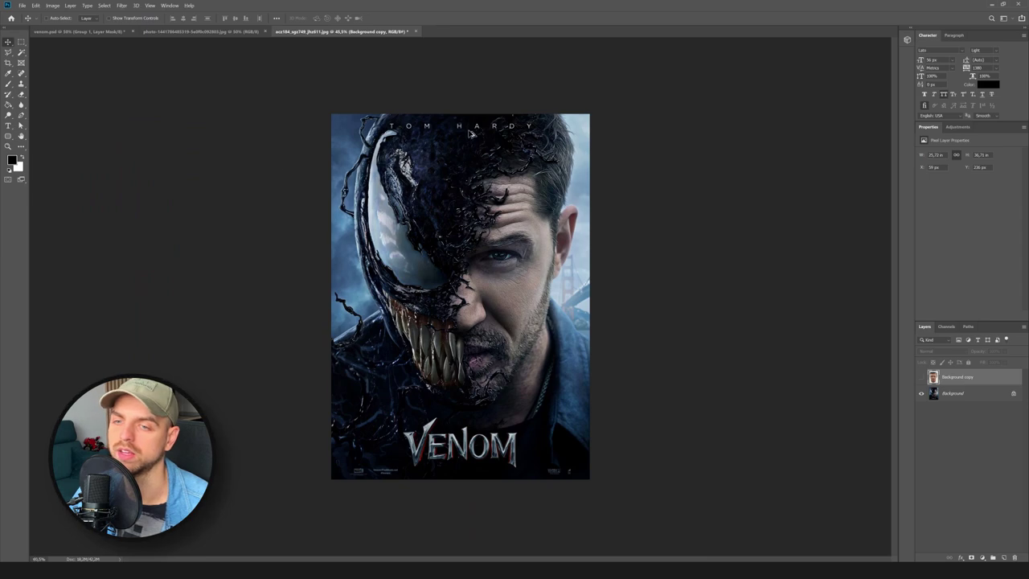
scroll(471, 133, up, 5)
scroll(634, 205, up, 1)
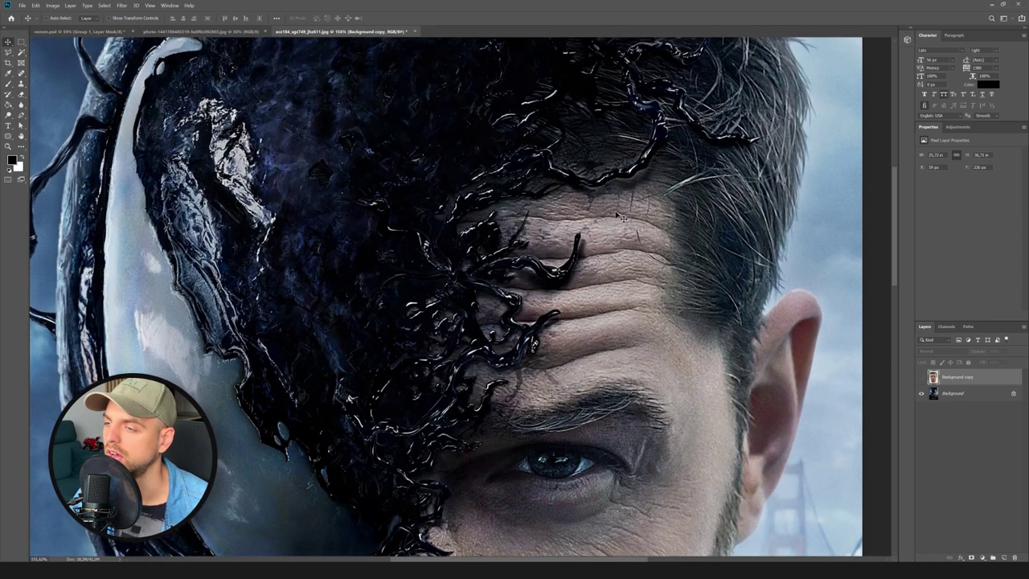
scroll(619, 217, down, 3)
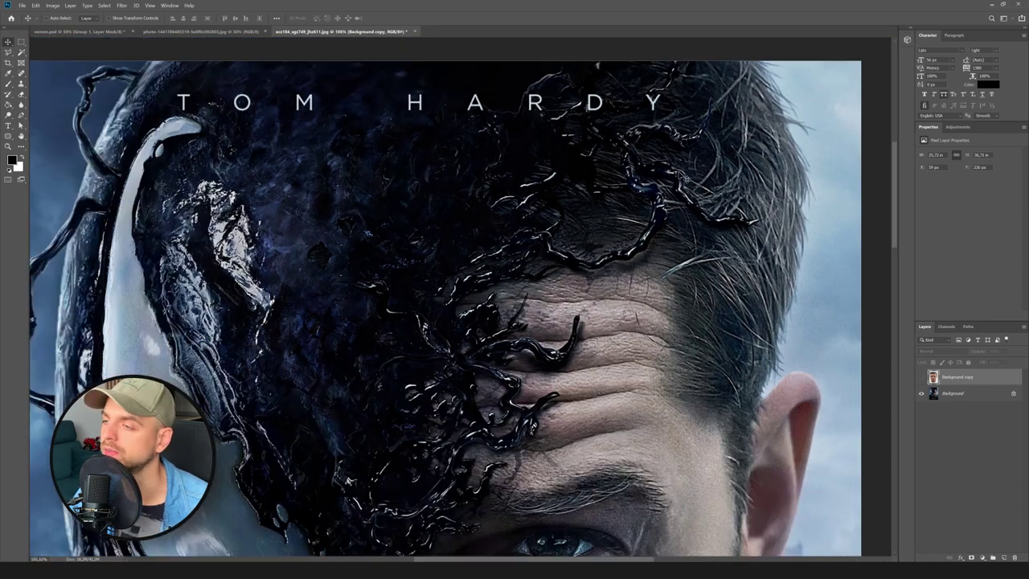
Step: With the Pen tool in Path mode, zoom in on the chin below the symbiote's teeth
click(21, 115)
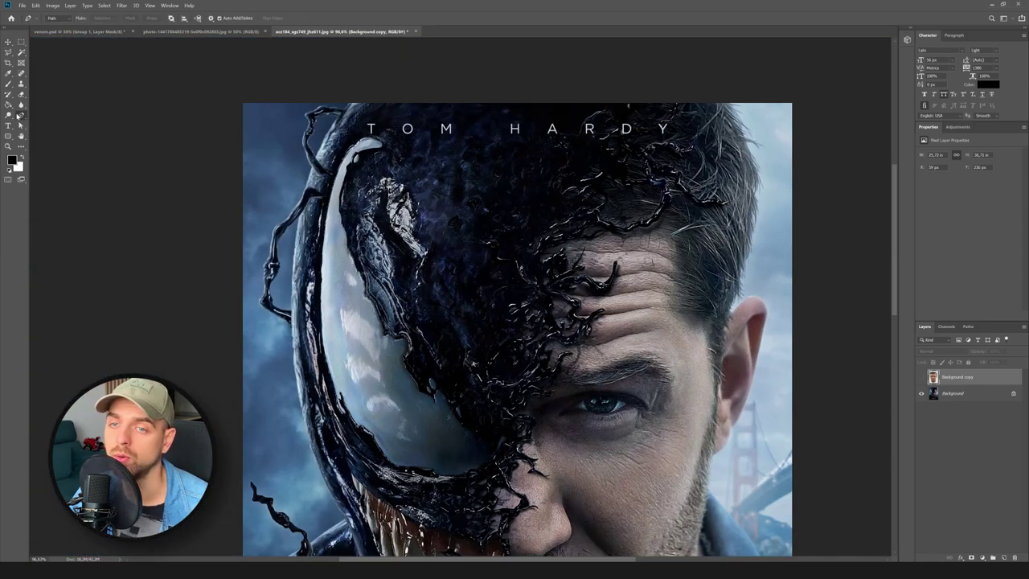
scroll(636, 282, down, 5)
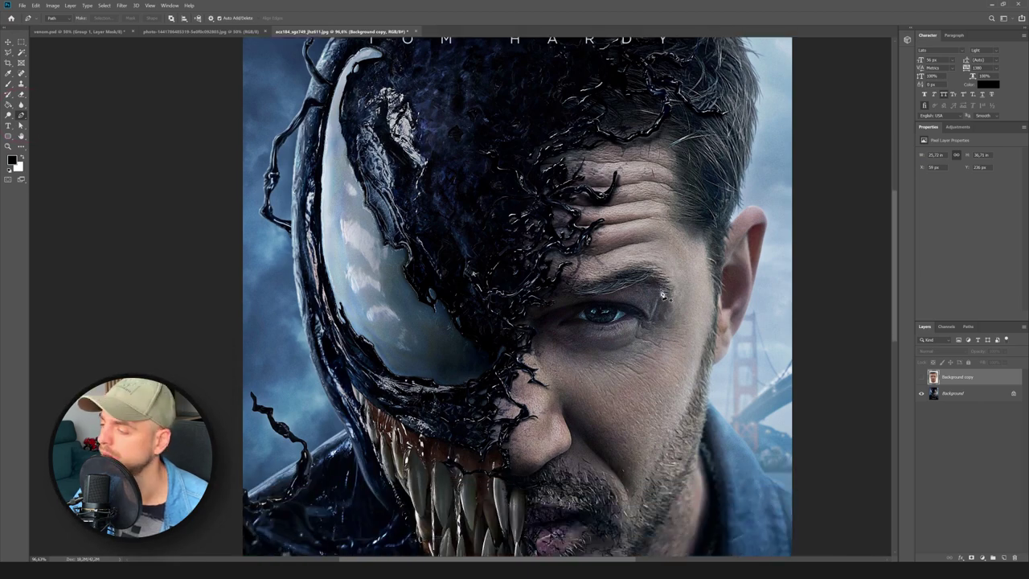
scroll(664, 296, down, 2)
scroll(660, 292, up, 4)
scroll(643, 408, down, 3)
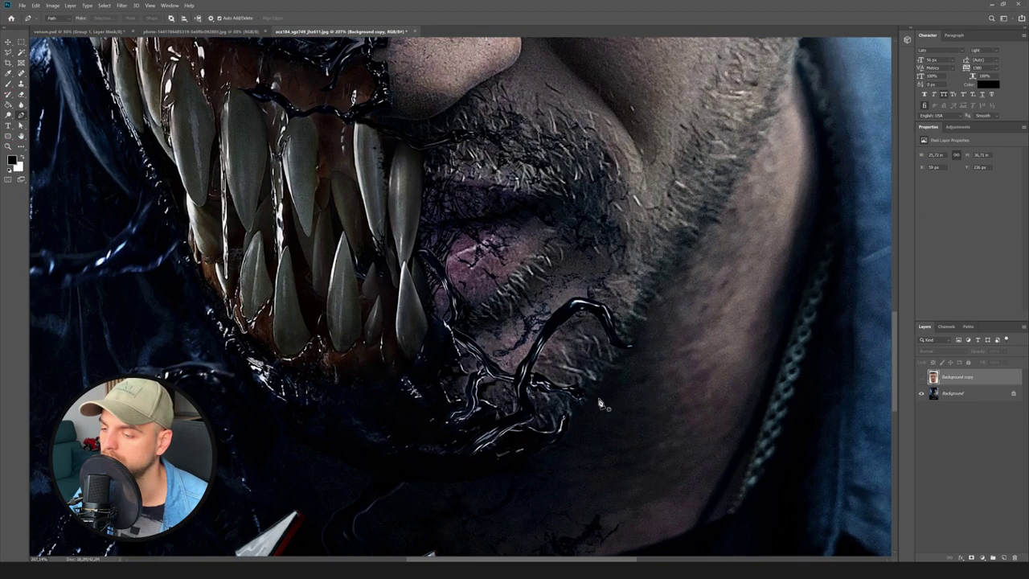
scroll(522, 366, up, 5)
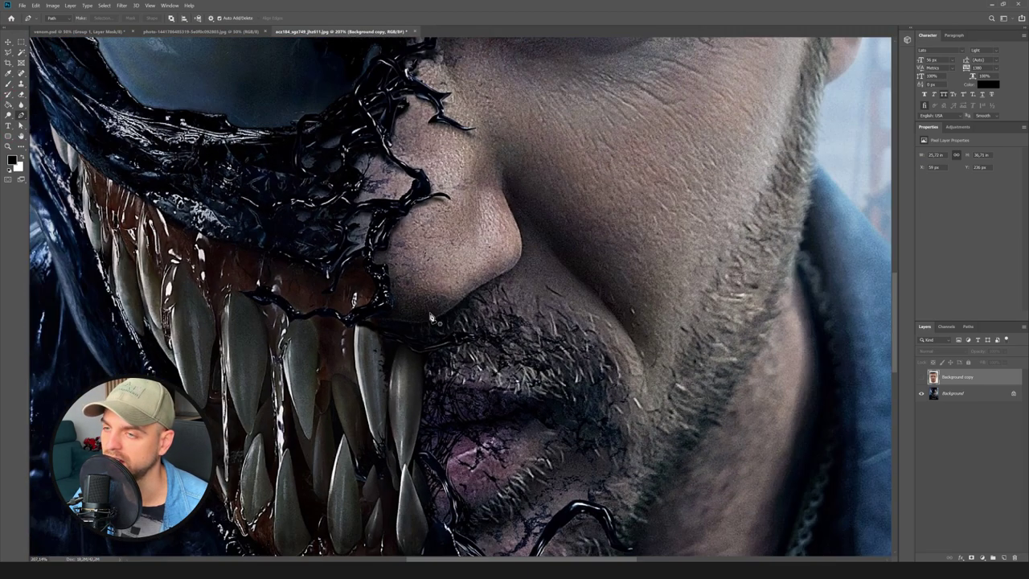
scroll(431, 318, down, 4)
scroll(456, 194, up, 3)
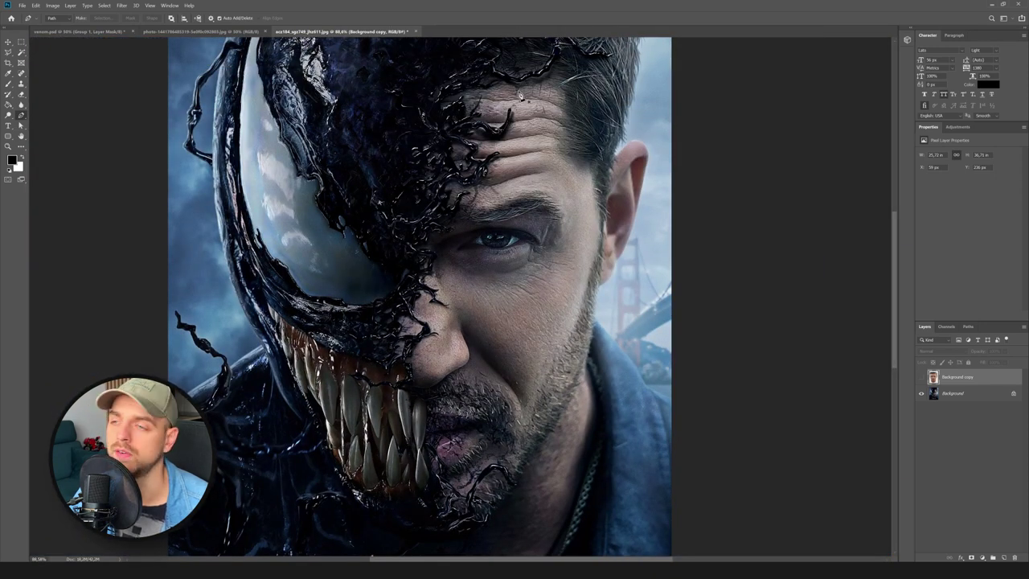
scroll(478, 313, down, 3)
scroll(464, 428, up, 3)
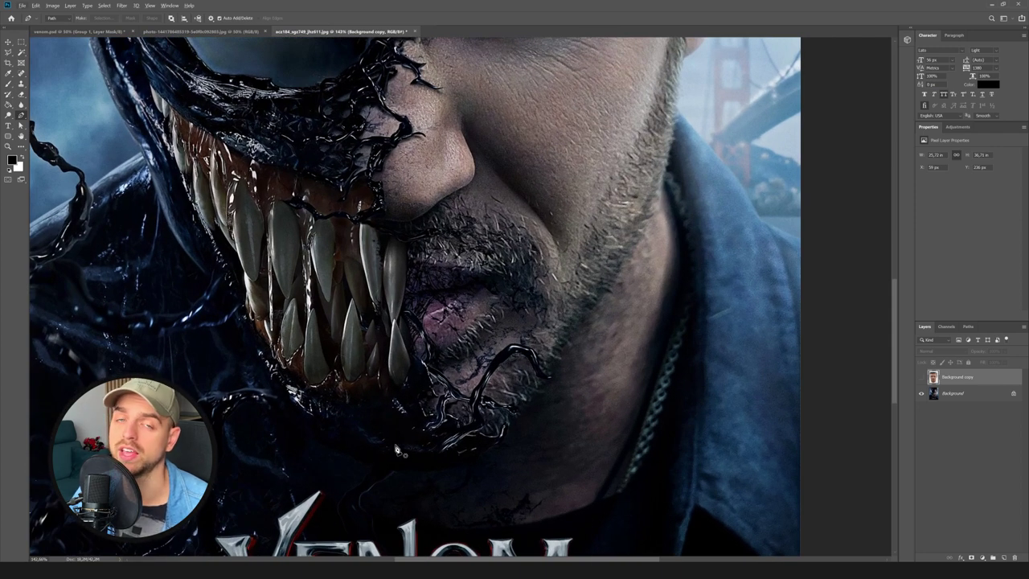
Step: Start a path on the chin and curve it along the symbiote's edge
click(374, 483)
drag(409, 462, 430, 460)
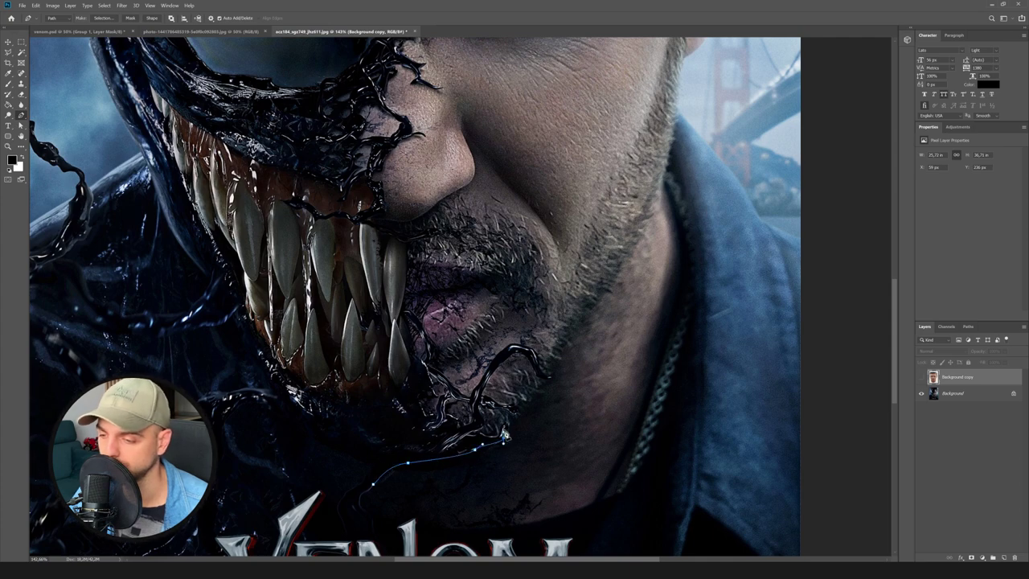
scroll(491, 438, up, 3)
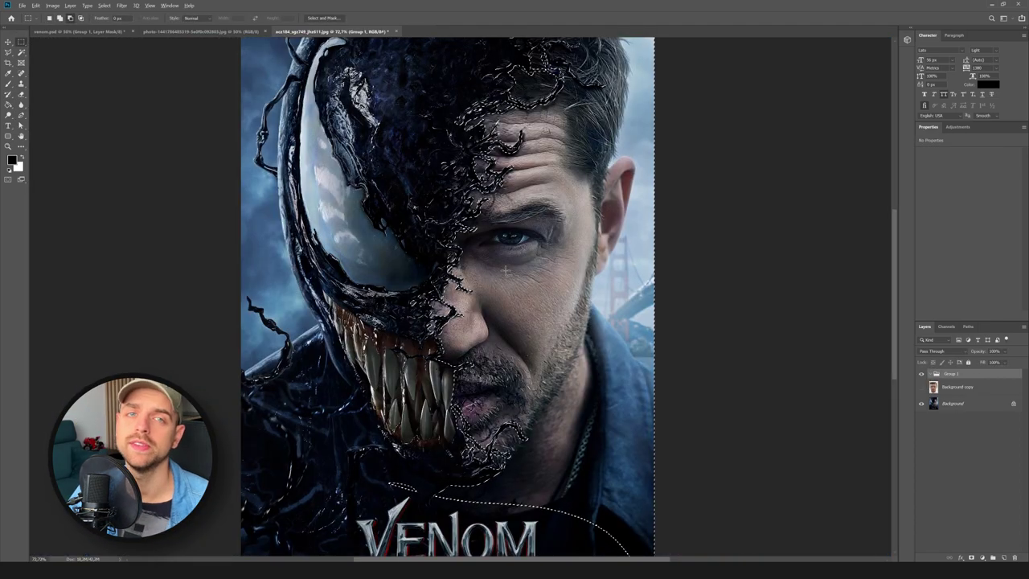
scroll(517, 272, up, 2)
scroll(506, 422, down, 2)
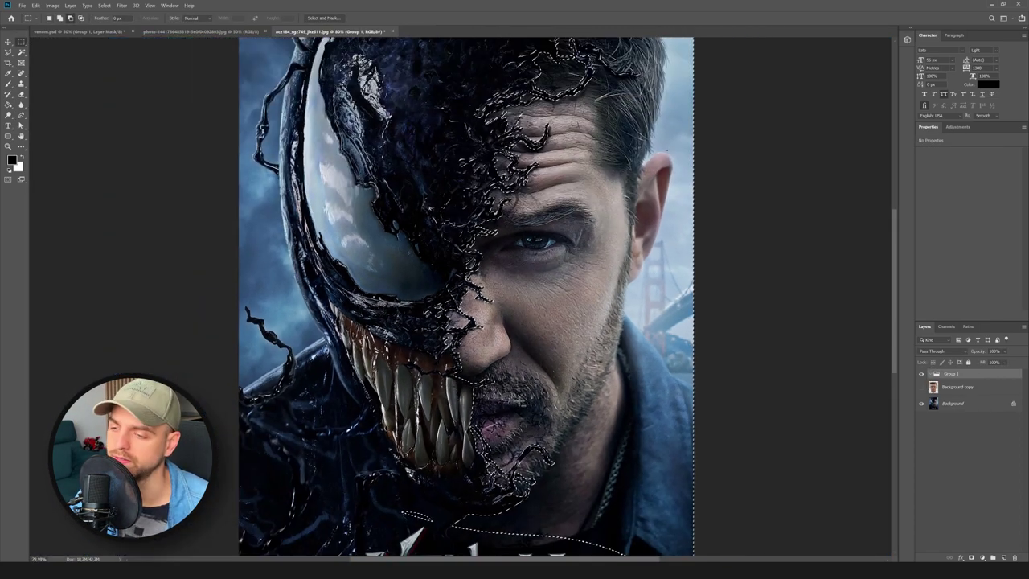
scroll(506, 422, up, 3)
scroll(506, 422, down, 1)
scroll(400, 342, up, 2)
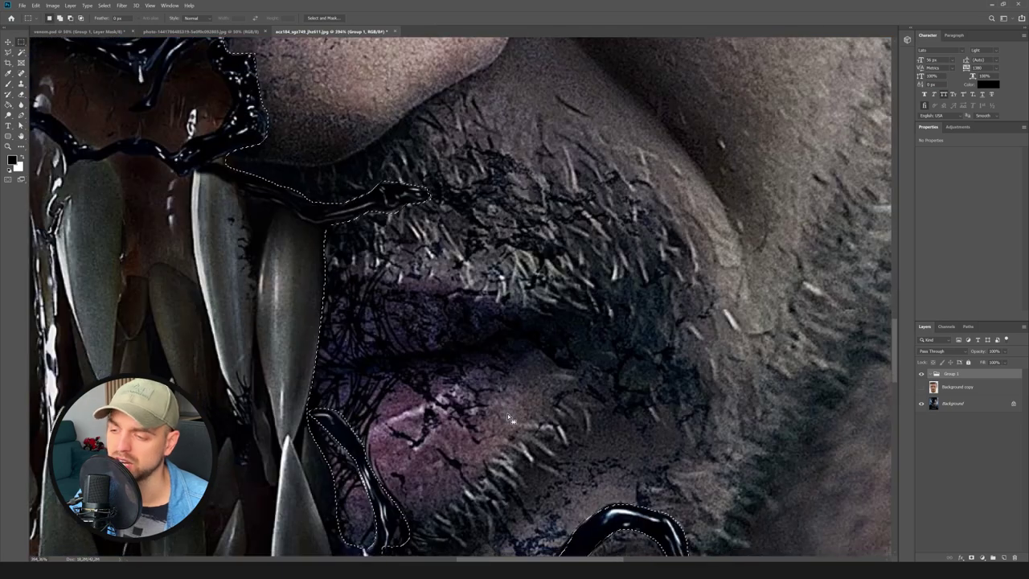
scroll(400, 342, down, 2)
Step: Finish tracing the symbiote edge, mask Group 1 to the selection, and add blank Layer 1
scroll(349, 248, up, 2)
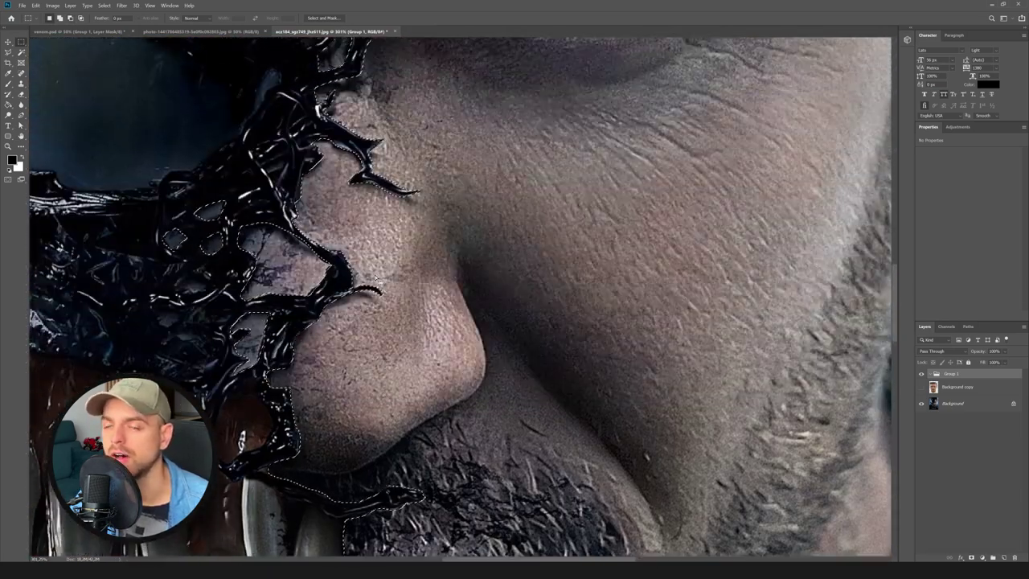
scroll(349, 248, down, 2)
scroll(440, 231, up, 3)
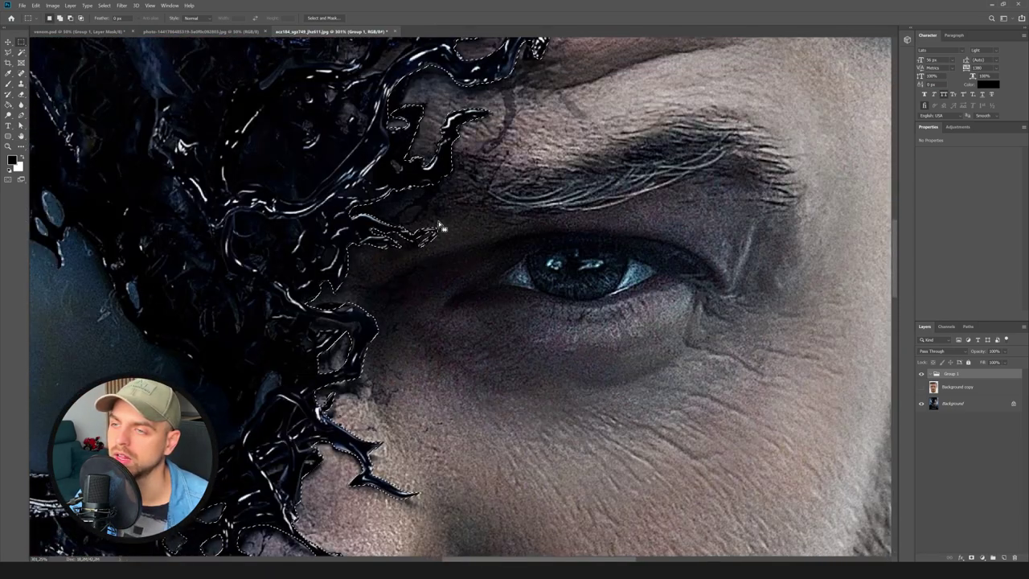
scroll(440, 231, up, 5)
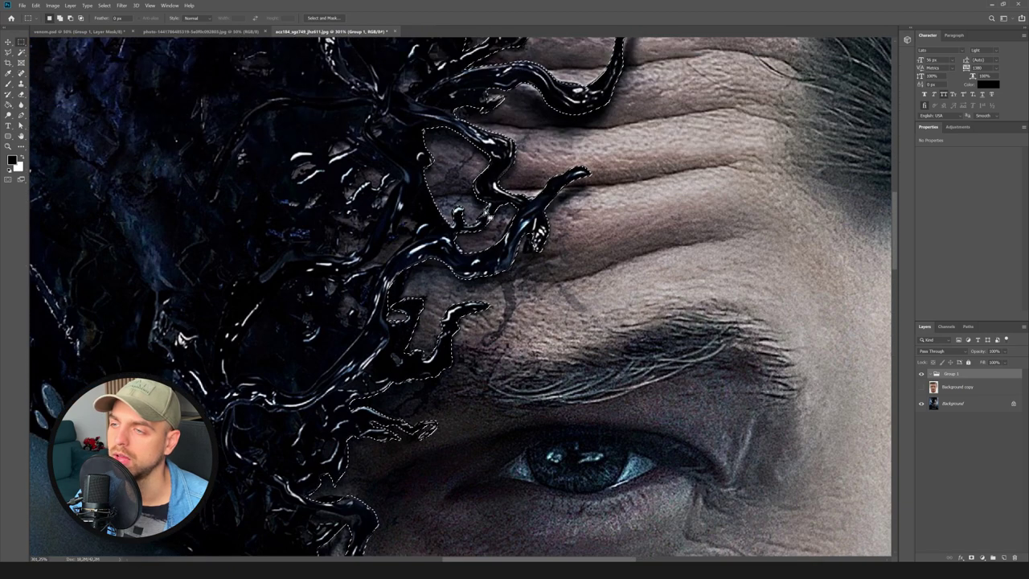
scroll(466, 248, down, 3)
scroll(554, 169, down, 2)
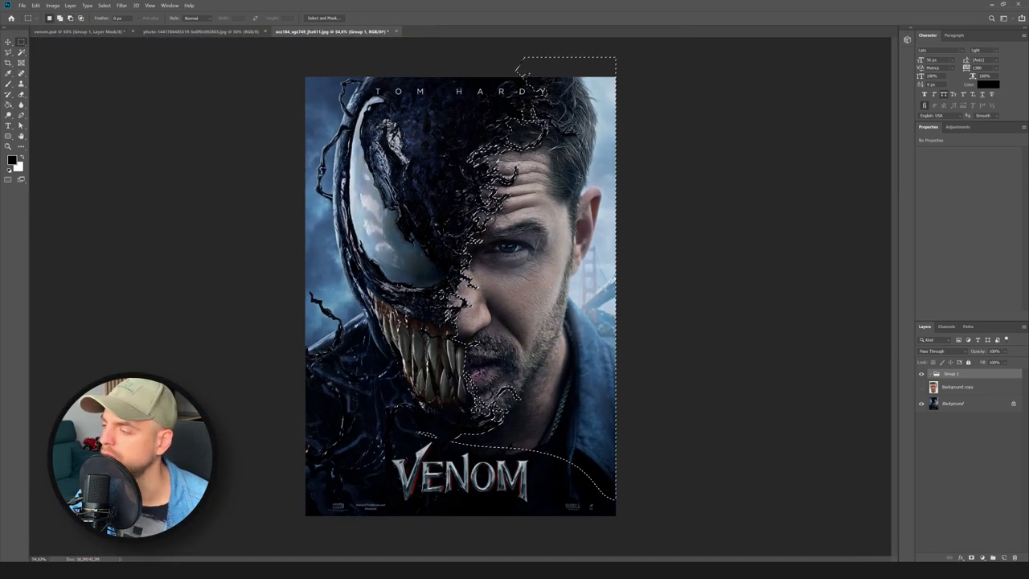
click(971, 557)
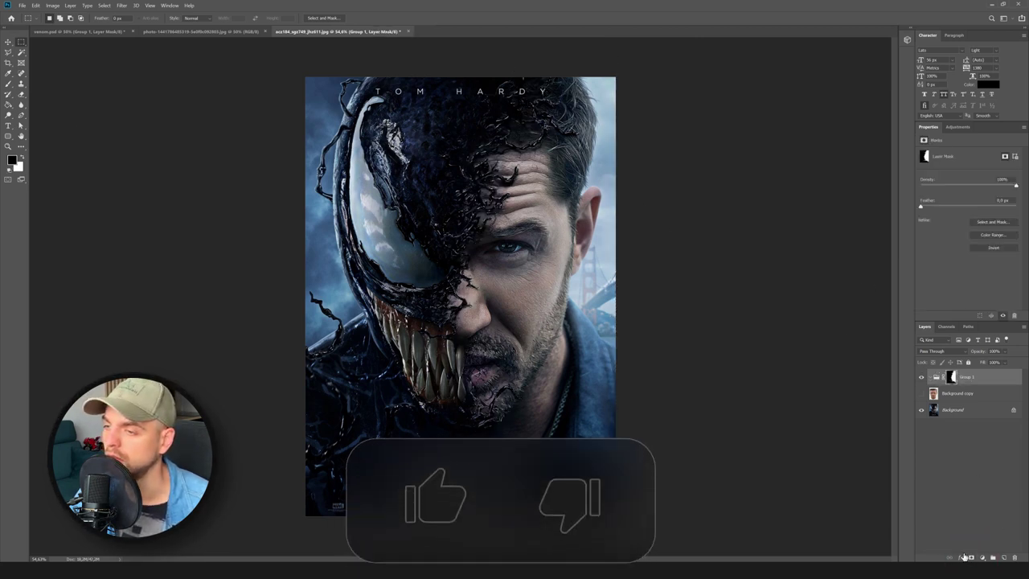
key(ctrl+shift+alt+n)
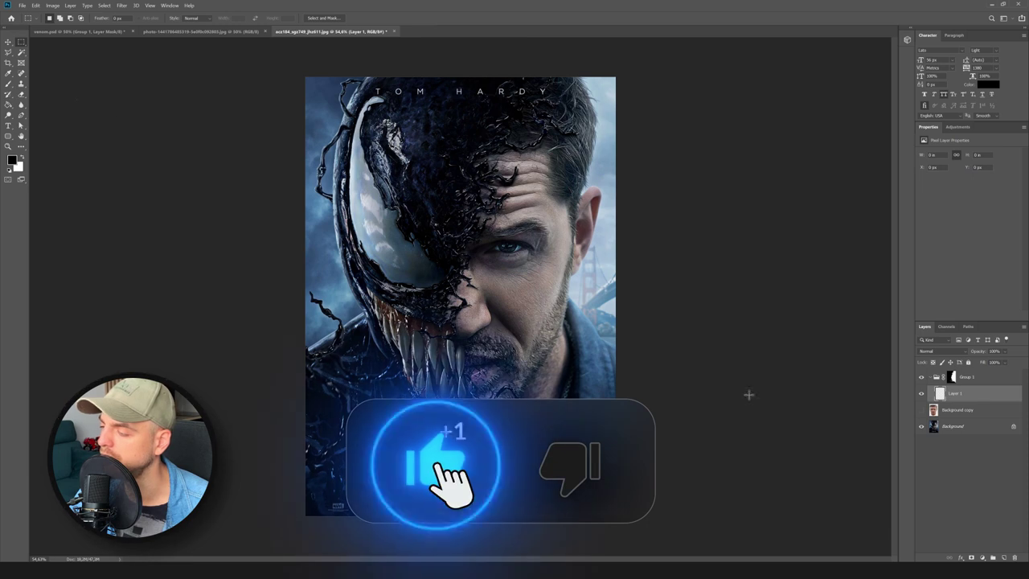
Step: Fill the new layer white with the Paint Bucket, then hide it
click(9, 105)
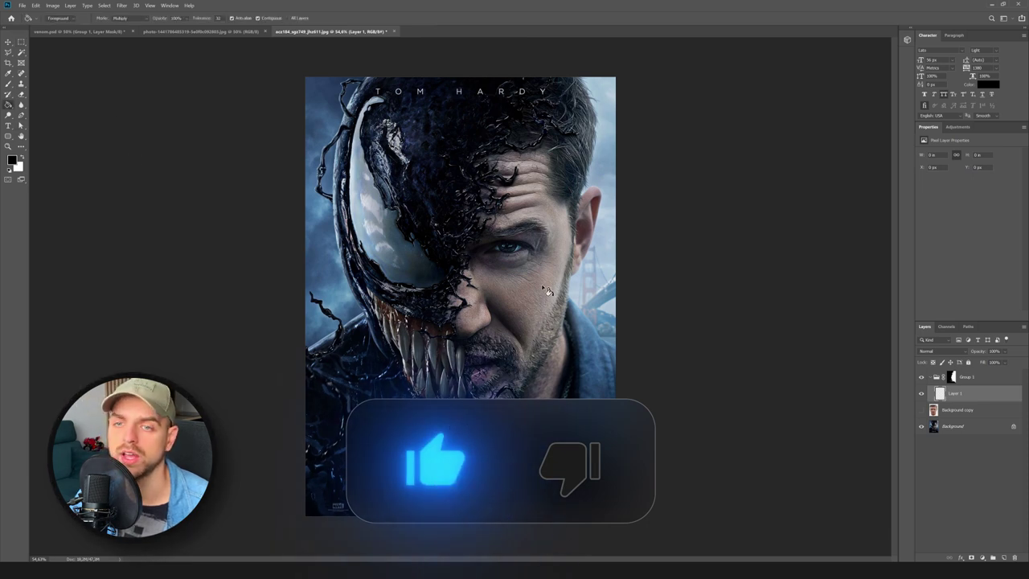
key(x)
click(527, 256)
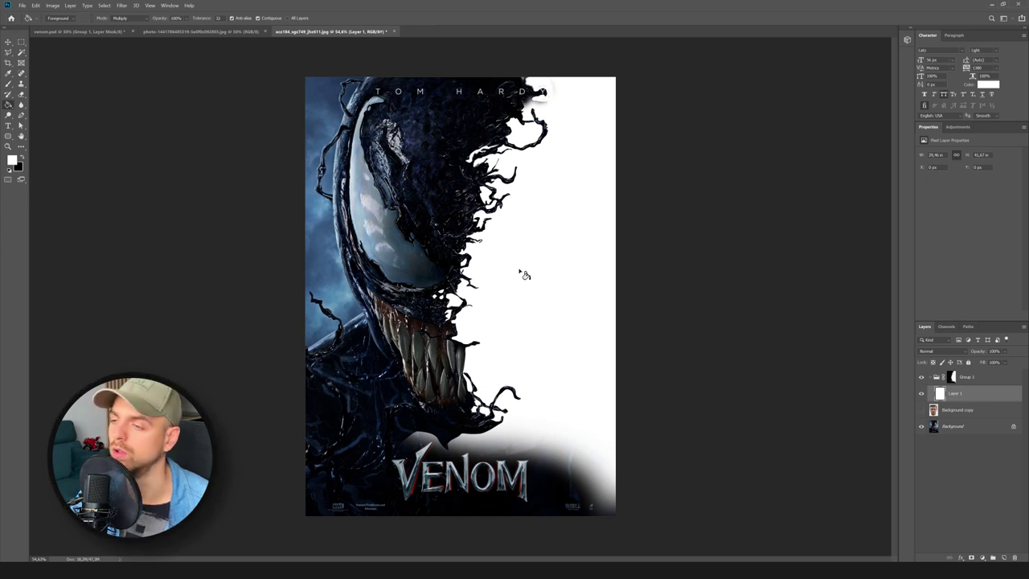
click(922, 393)
Step: Move Background copy above the white layer, set it to 30% opacity, and align the face
drag(946, 410, 943, 395)
click(921, 393)
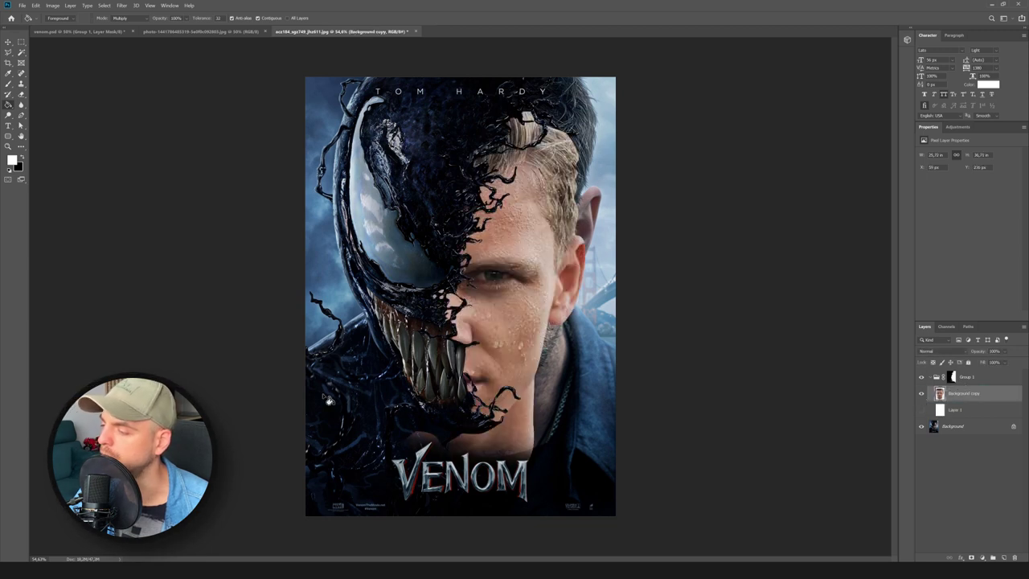
key(v)
click(1002, 351)
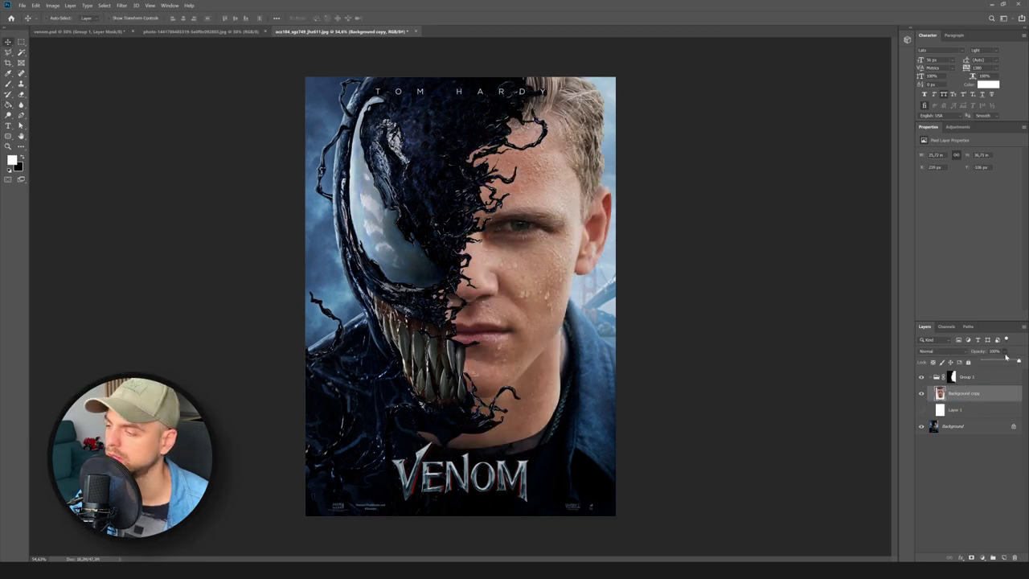
drag(994, 363, 990, 362)
drag(554, 259, 544, 276)
Step: Scale the face slightly with Free Transform, nudge it into place, and commit
key(ctrl+t)
drag(607, 474, 608, 475)
key(Left)
key(Left)
key(Left)
key(Left)
key(Left)
key(Left)
key(Left)
key(Left)
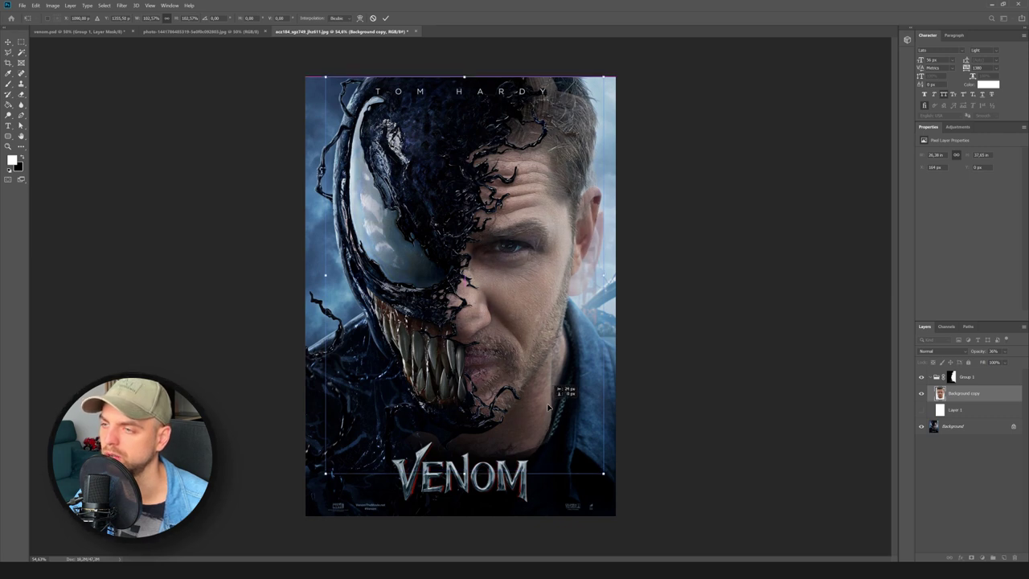
key(Right)
key(Right)
key(Right)
key(Right)
key(Right)
key(Right)
key(Right)
key(Right)
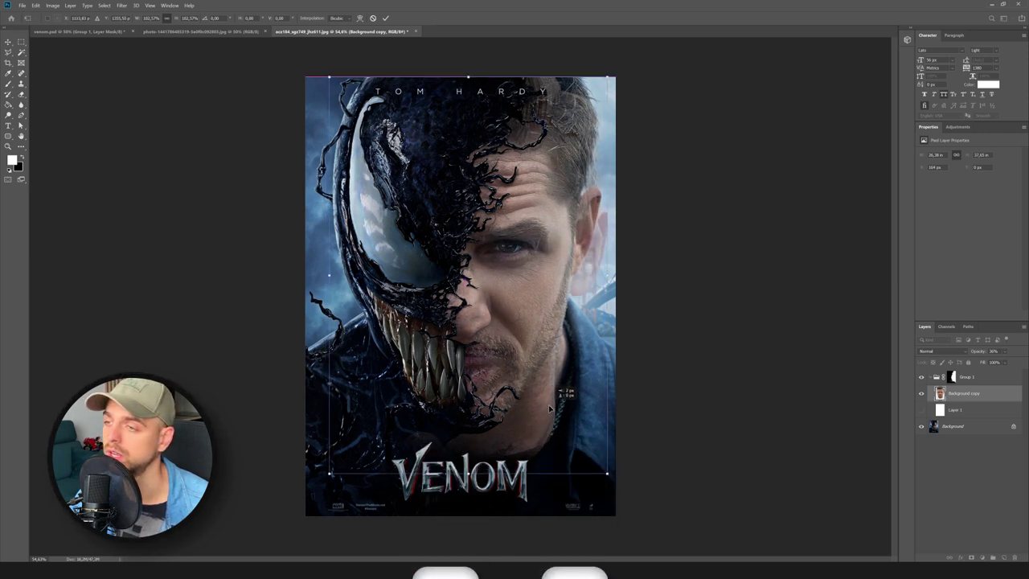
key(Return)
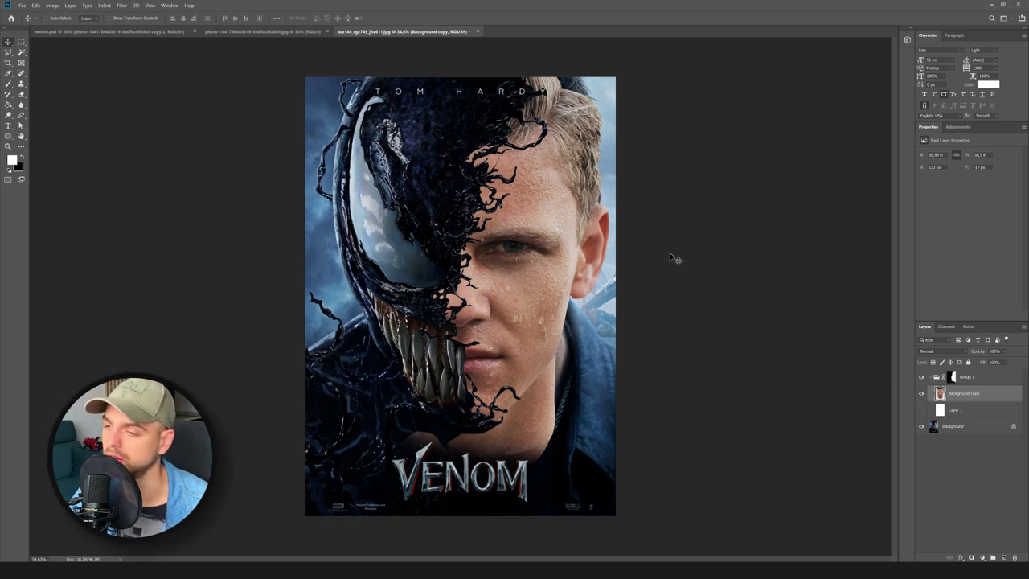
Step: Add a Hue/Saturation adjustment clipped to the face layer with Lightness -14
click(958, 127)
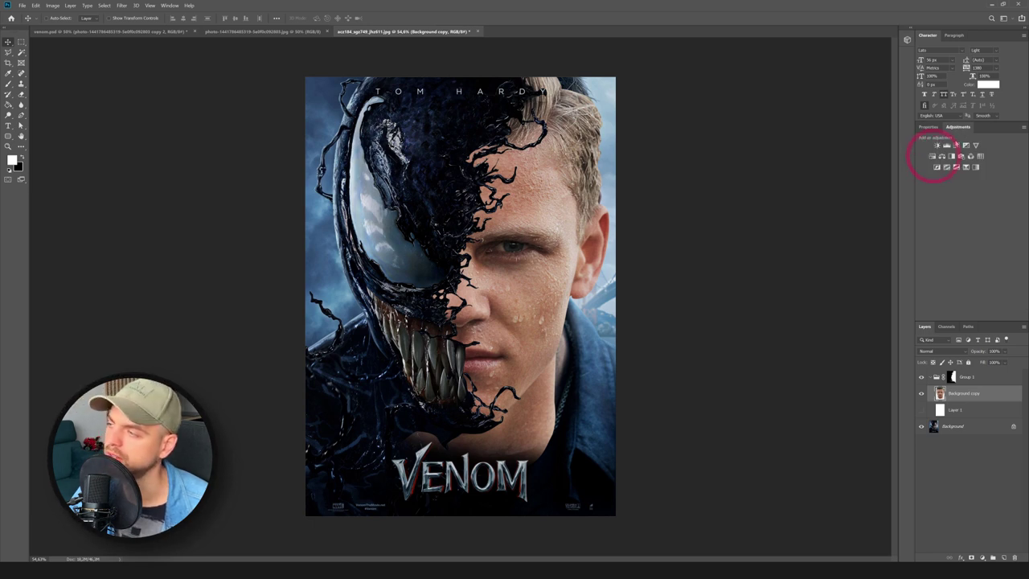
click(940, 156)
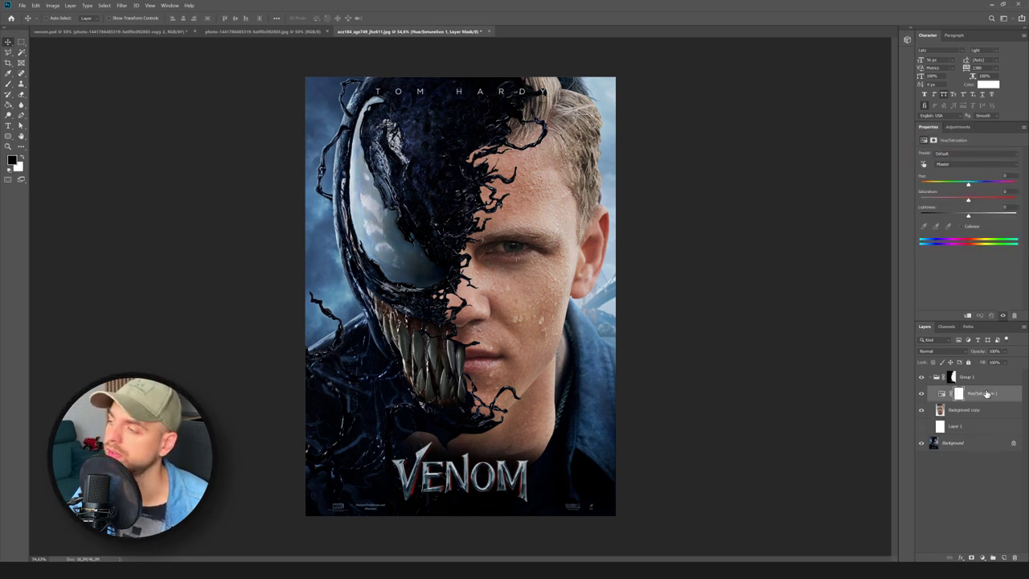
right_click(987, 393)
click(974, 196)
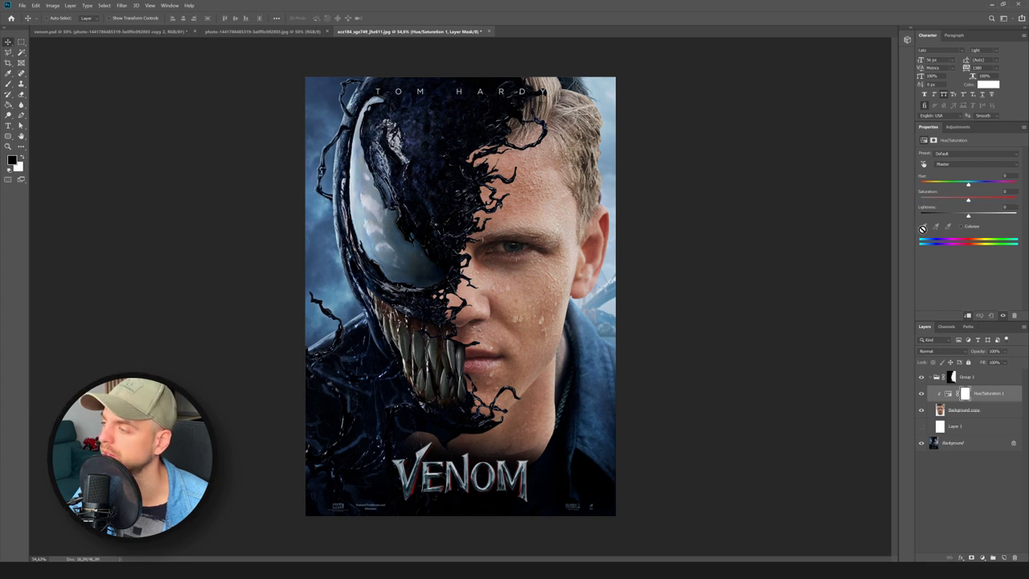
drag(969, 218, 944, 218)
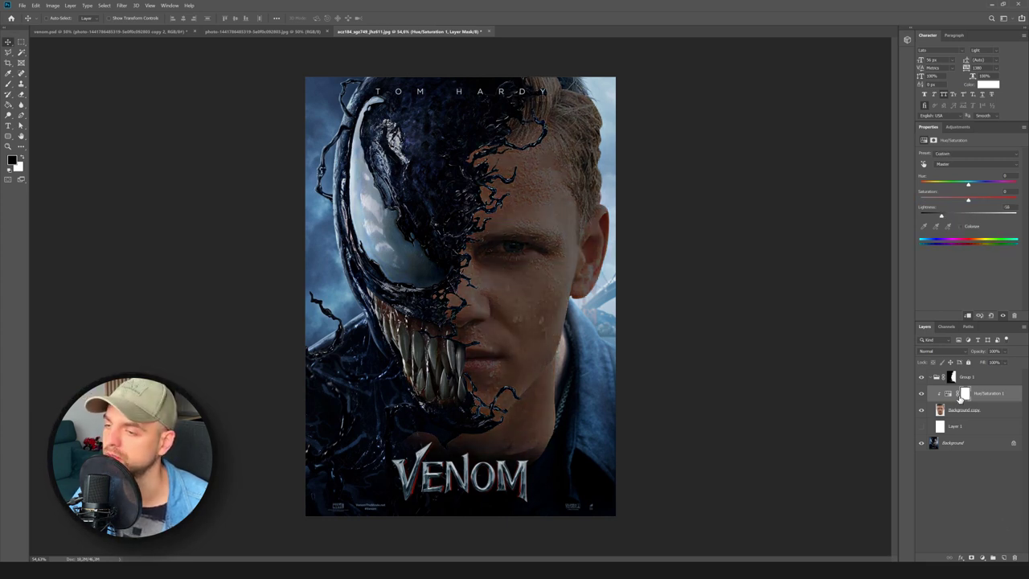
Step: Invert the adjustment mask and paint white to shadow the face beside the symbiote
click(965, 394)
key(ctrl+i)
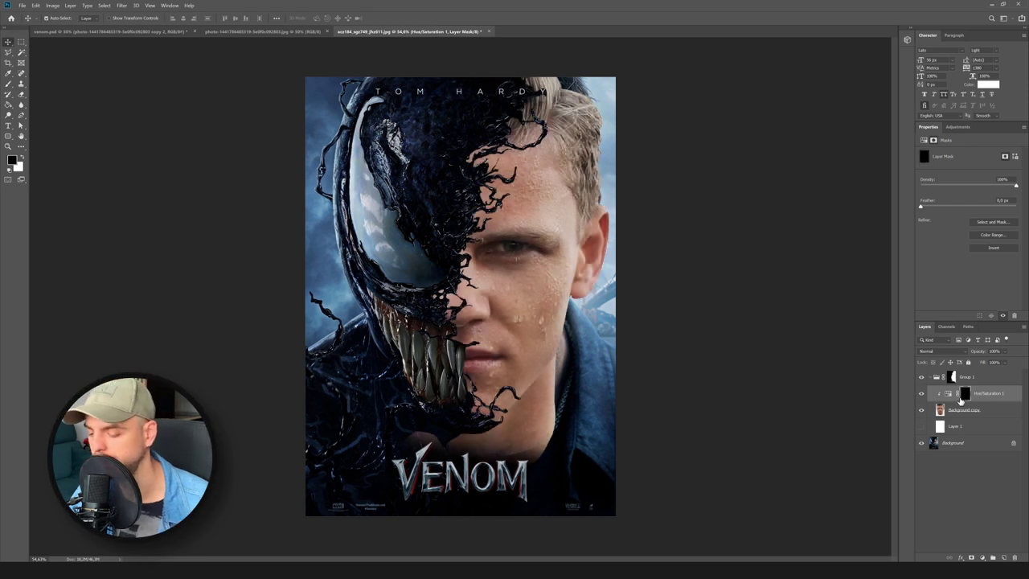
key(b)
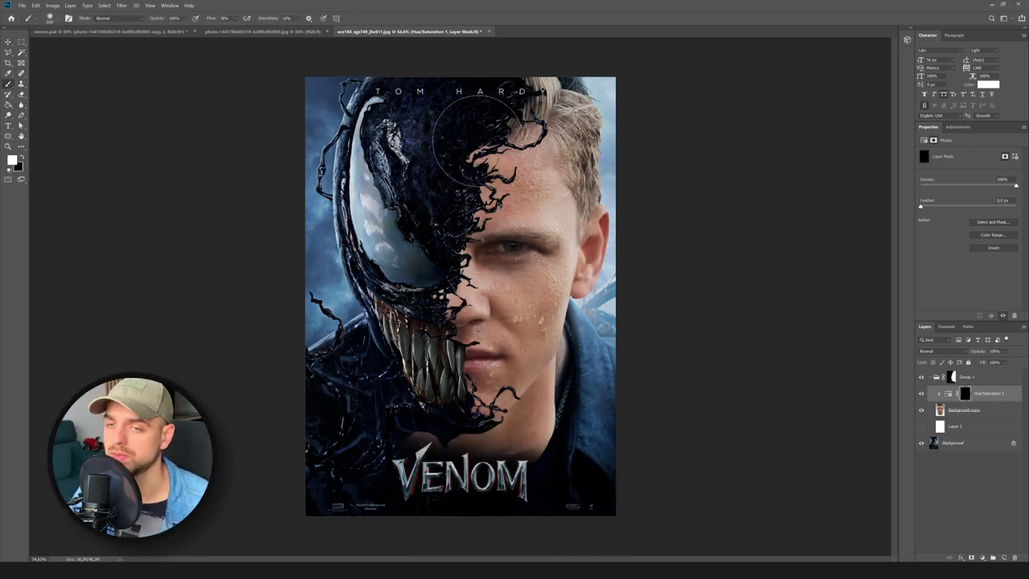
key(x)
mouse_move(483, 80)
mouse_down()
mouse_move(396, 384)
mouse_move(414, 288)
mouse_move(415, 322)
mouse_move(426, 293)
mouse_move(425, 470)
mouse_up()
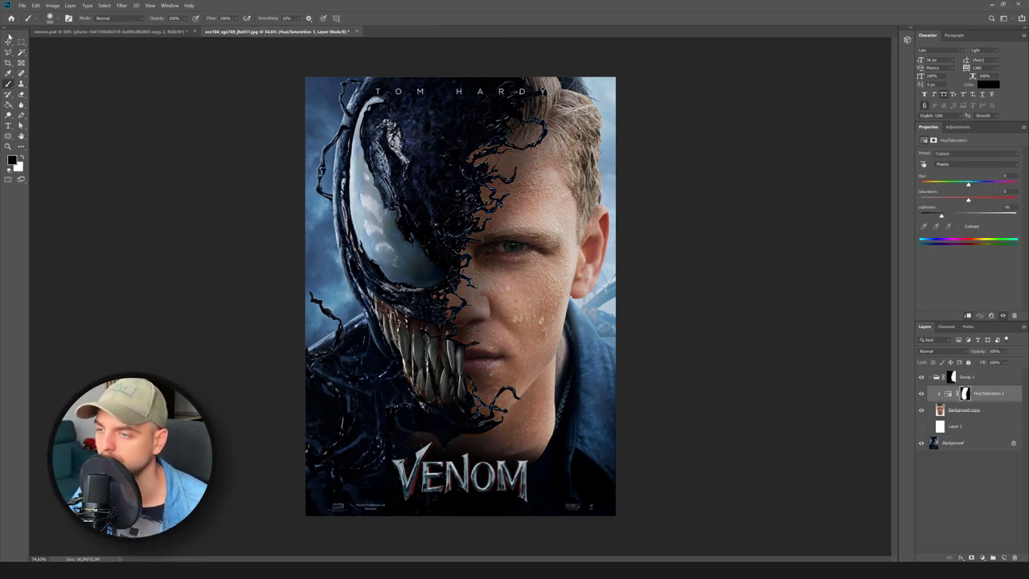
click(7, 40)
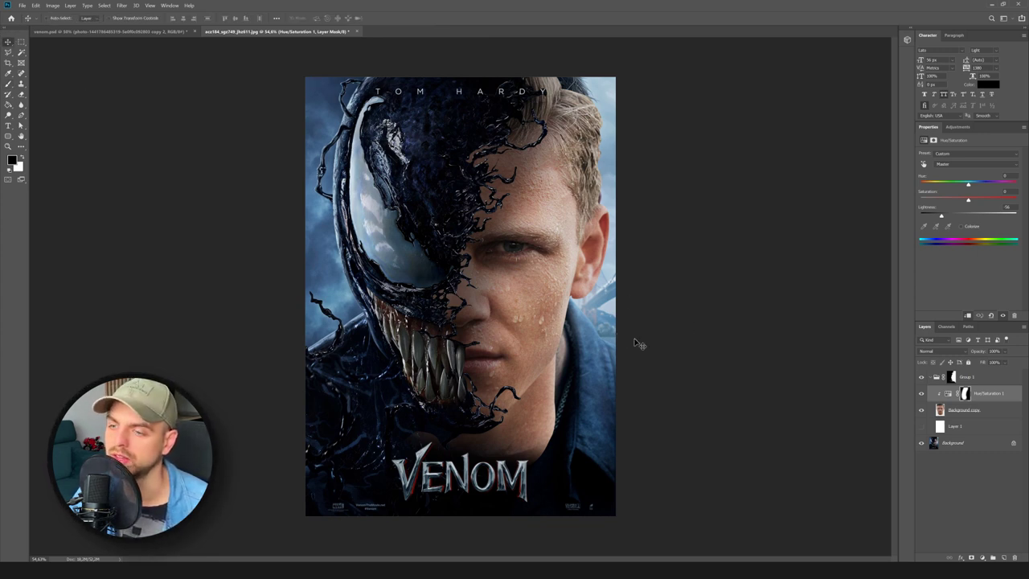
Step: Add a clipped Color Balance adjustment shifting the face toward blue
click(957, 127)
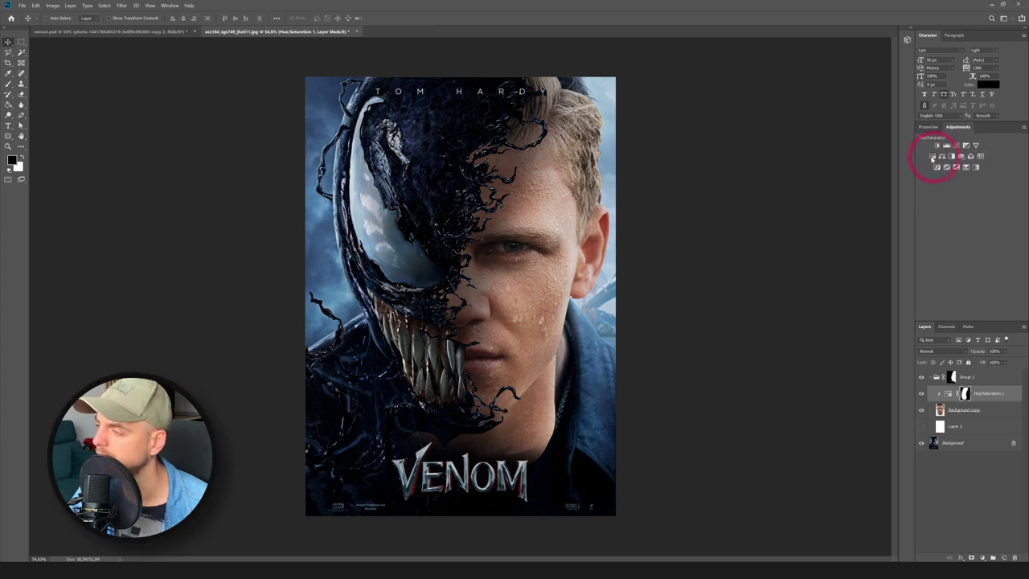
click(933, 155)
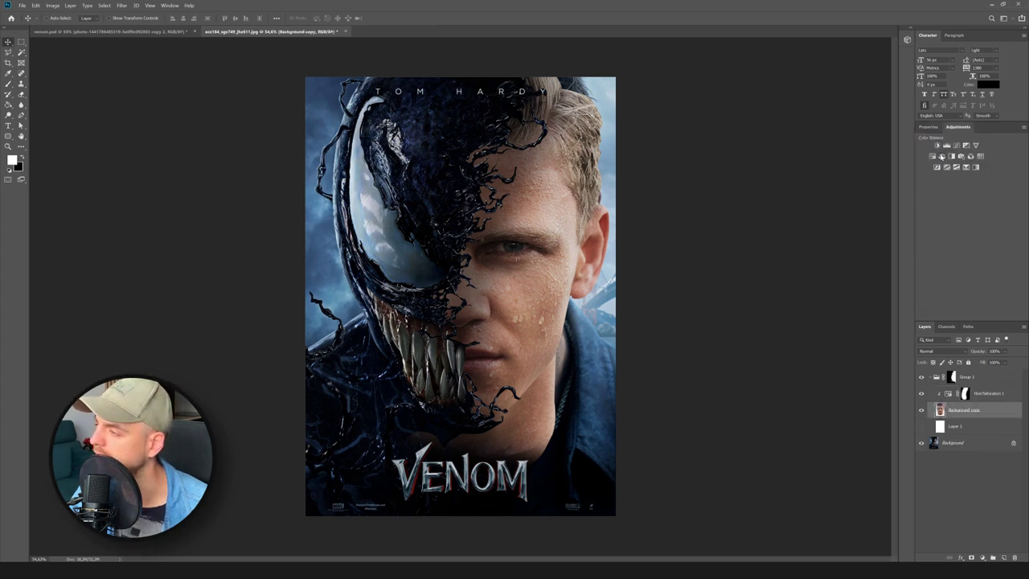
click(967, 316)
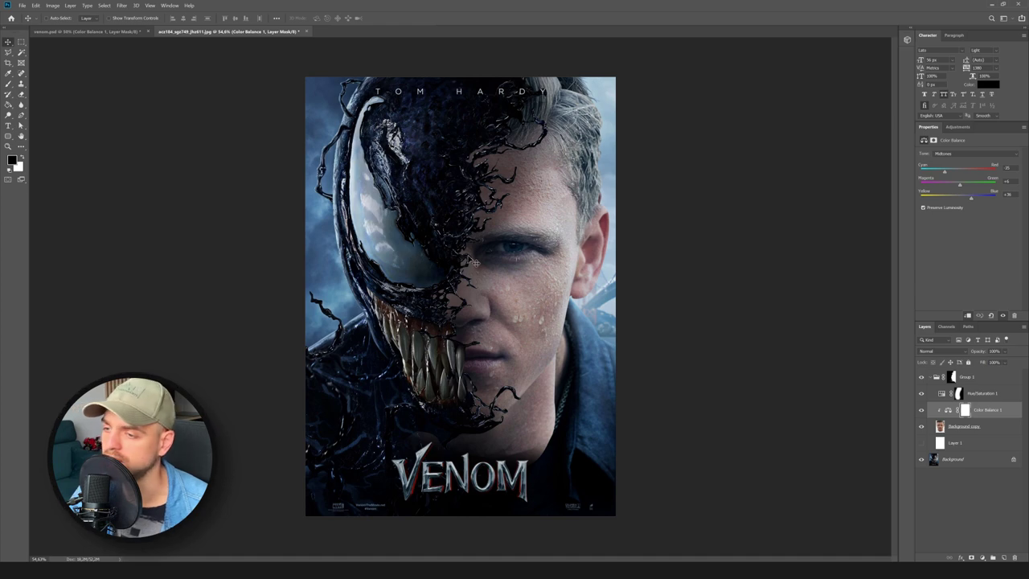
click(965, 426)
click(121, 5)
Step: In Camera Raw Filter, raise the face's exposure and whites and deepen the blacks
click(172, 51)
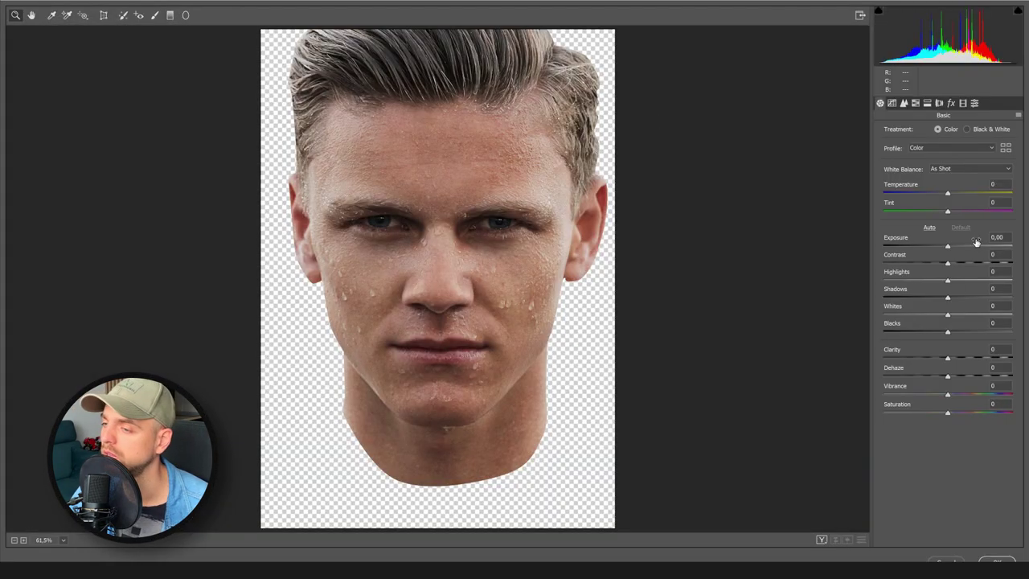
drag(950, 247, 965, 297)
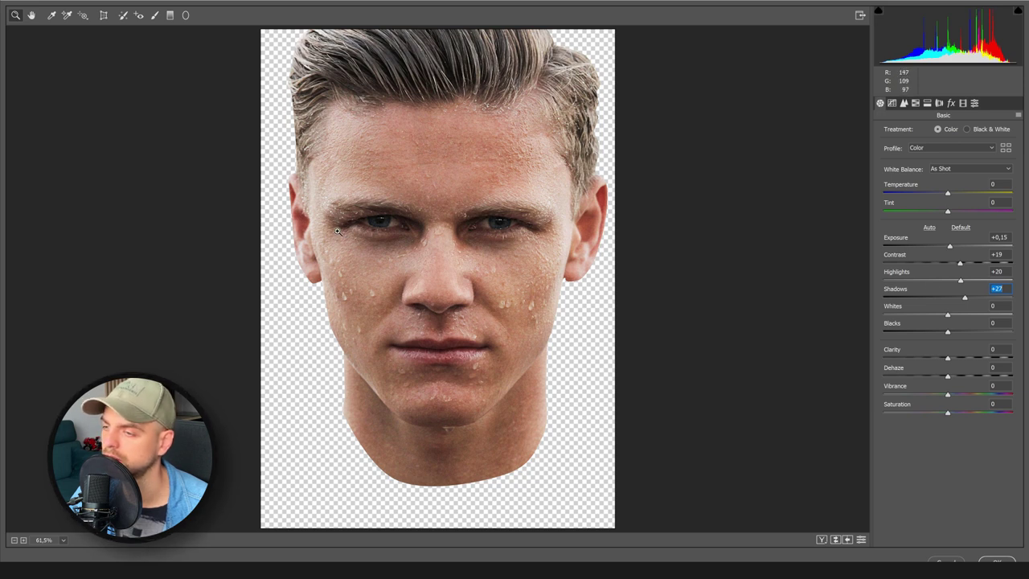
drag(948, 314, 962, 362)
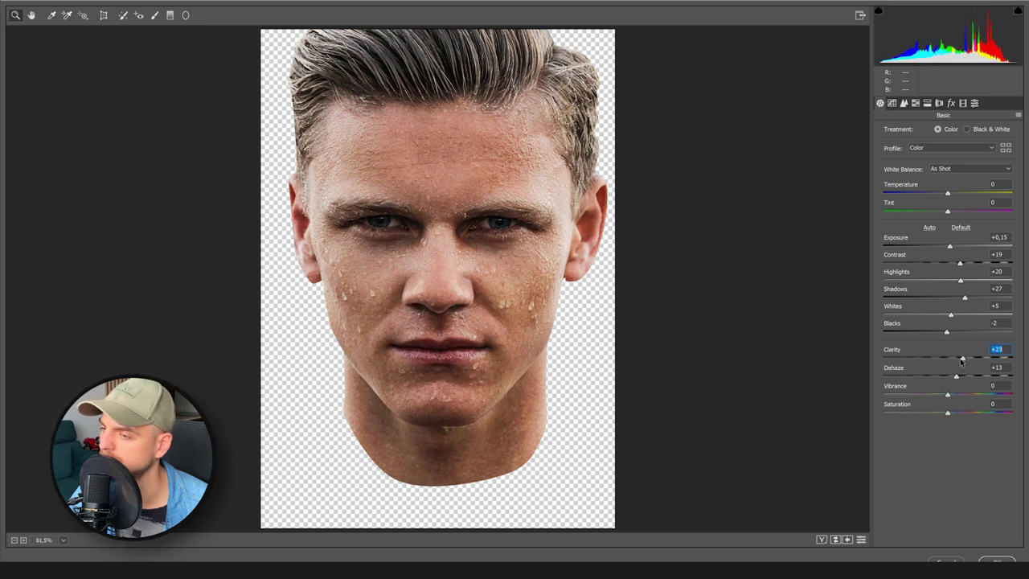
Step: Add film grain at amount 39 in the effects panel and apply the filter
click(938, 104)
click(452, 202)
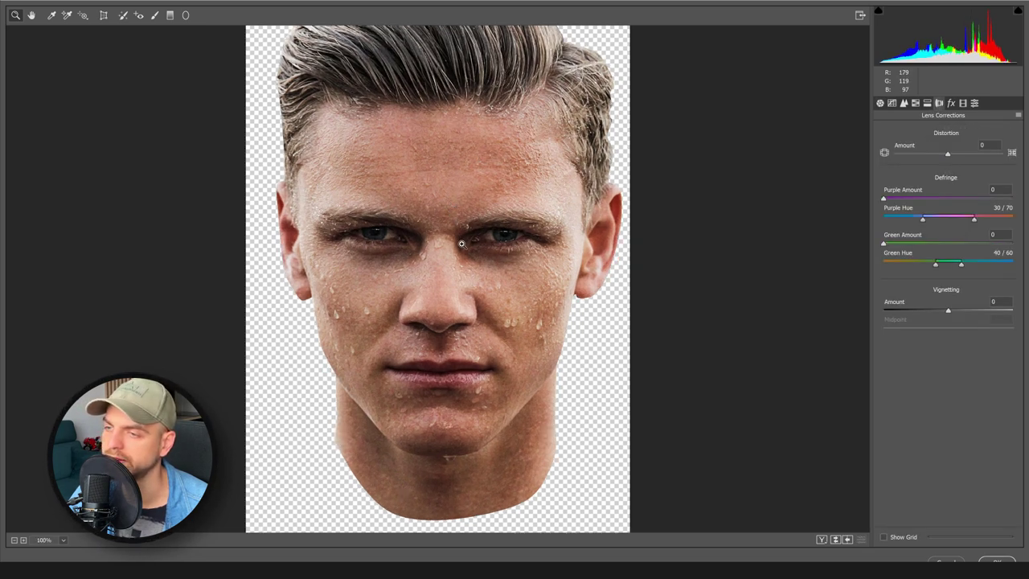
click(462, 244)
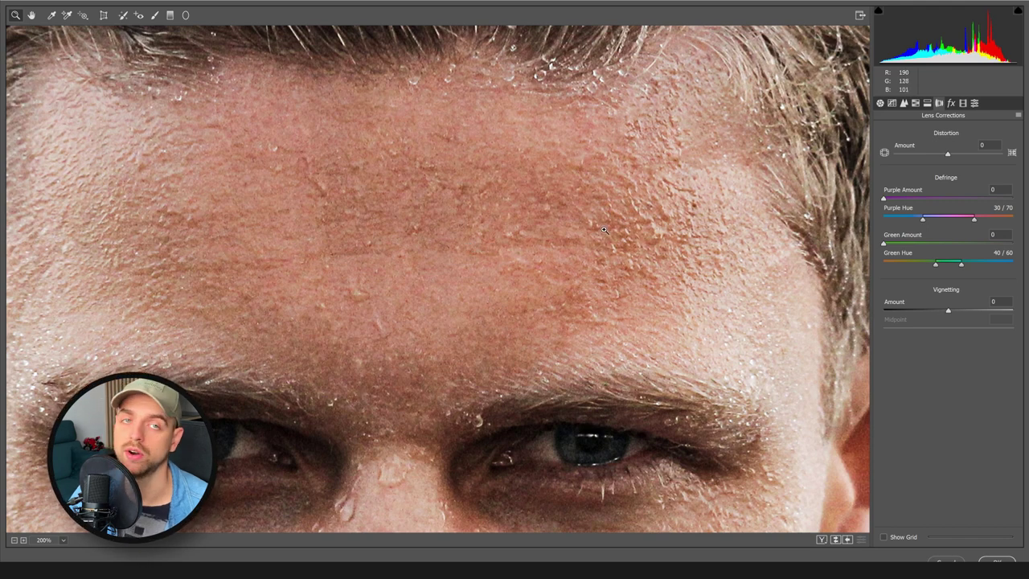
click(952, 103)
drag(891, 150, 936, 152)
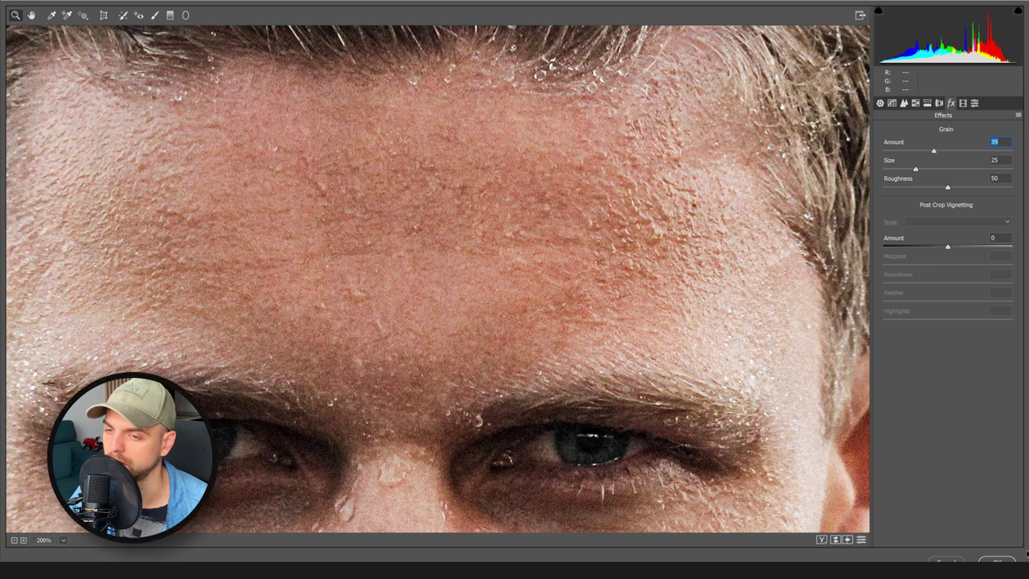
click(998, 560)
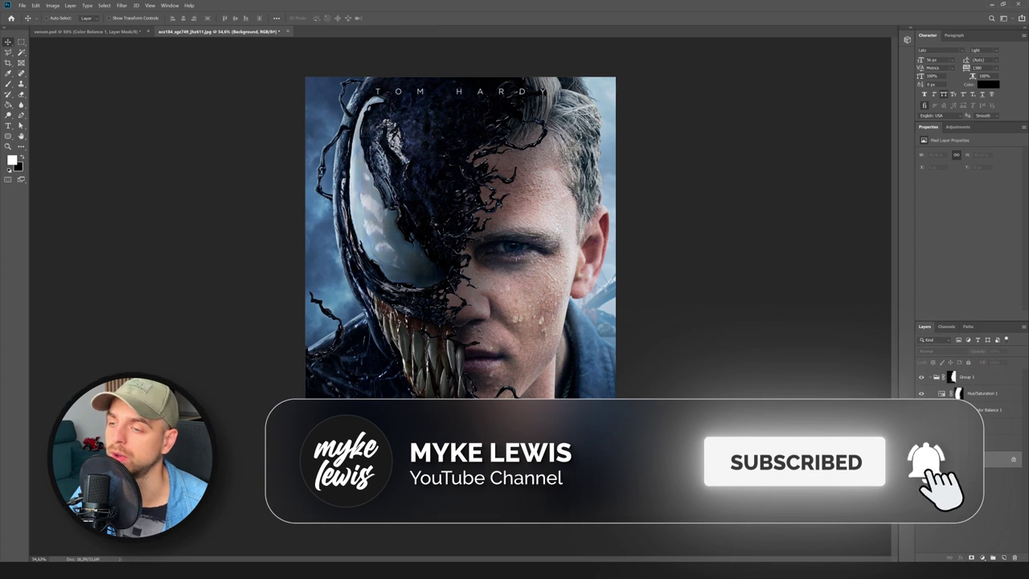
Step: Duplicate the Background layer with Ctrl+J as Background copy 2 and pick the Clone Stamp tool
key(ctrl+j)
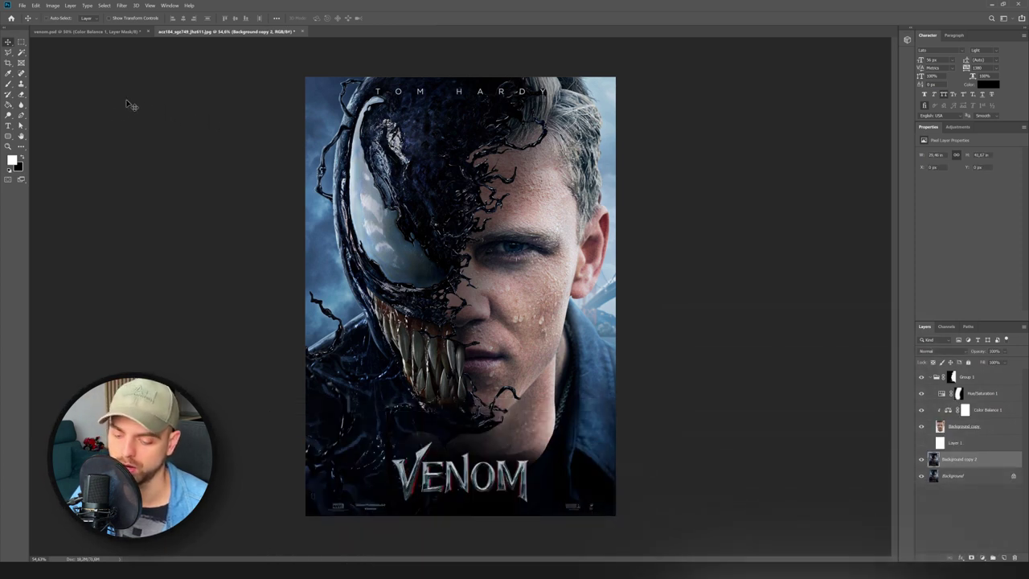
click(21, 83)
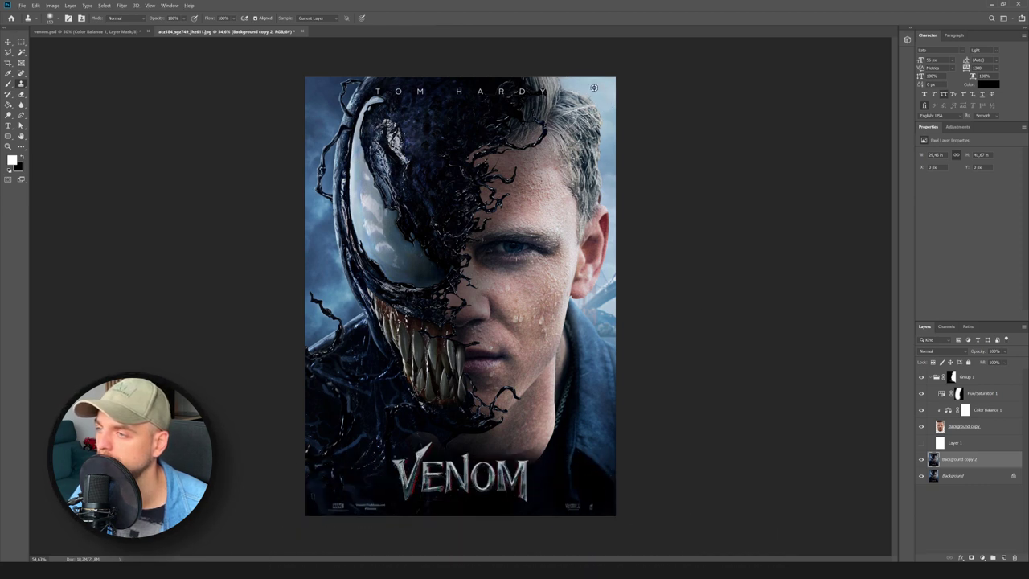
Step: Select the Background copy face layer and choose the Leaves 02 textured brush
click(957, 429)
click(8, 83)
scroll(575, 94, up, 5)
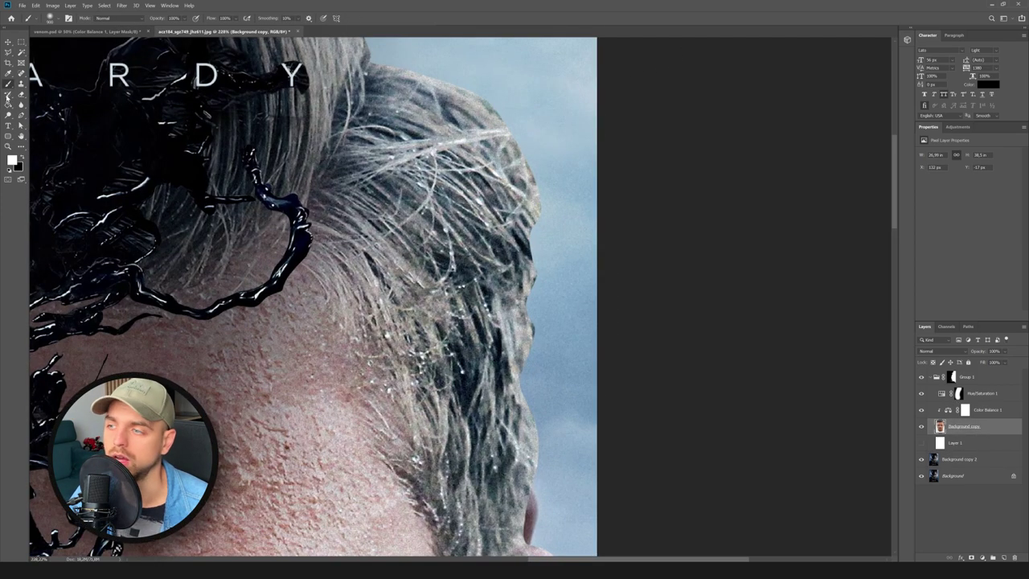
click(53, 18)
scroll(184, 234, down, 10)
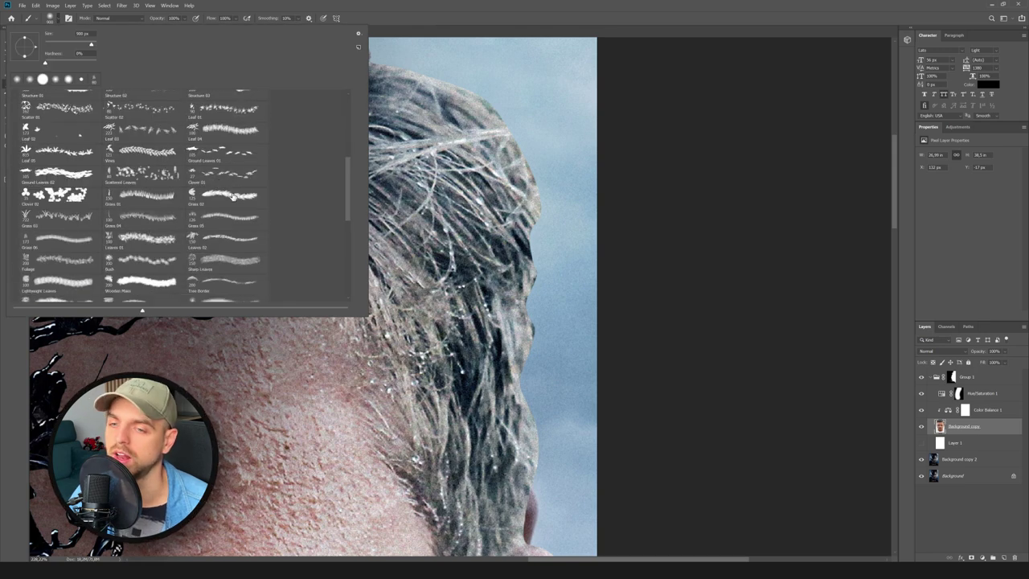
click(226, 201)
key(Return)
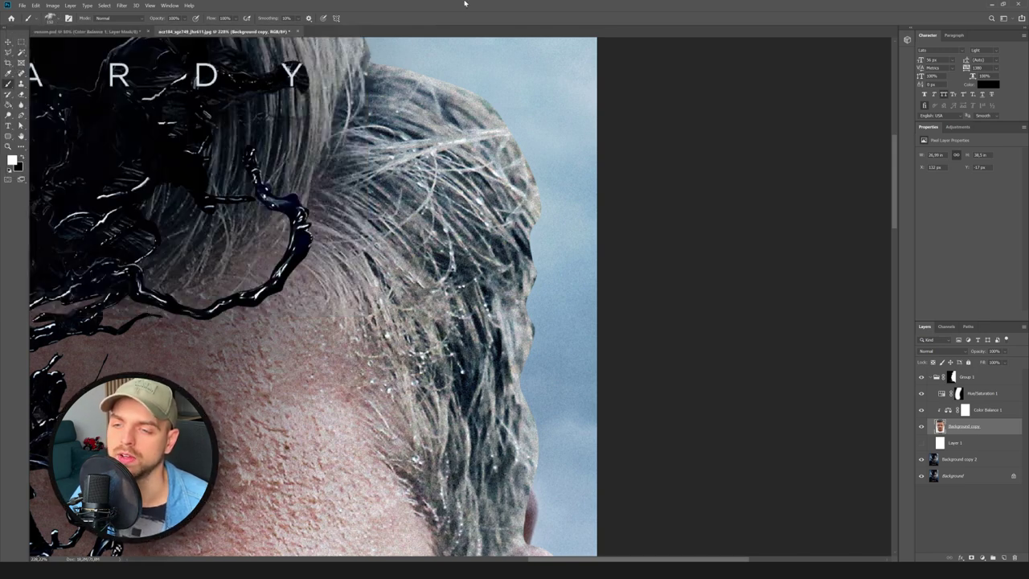
Step: Add a layer mask and paint black along the hair's right edge down to the ear
click(973, 557)
scroll(382, 141, up, 3)
key(x)
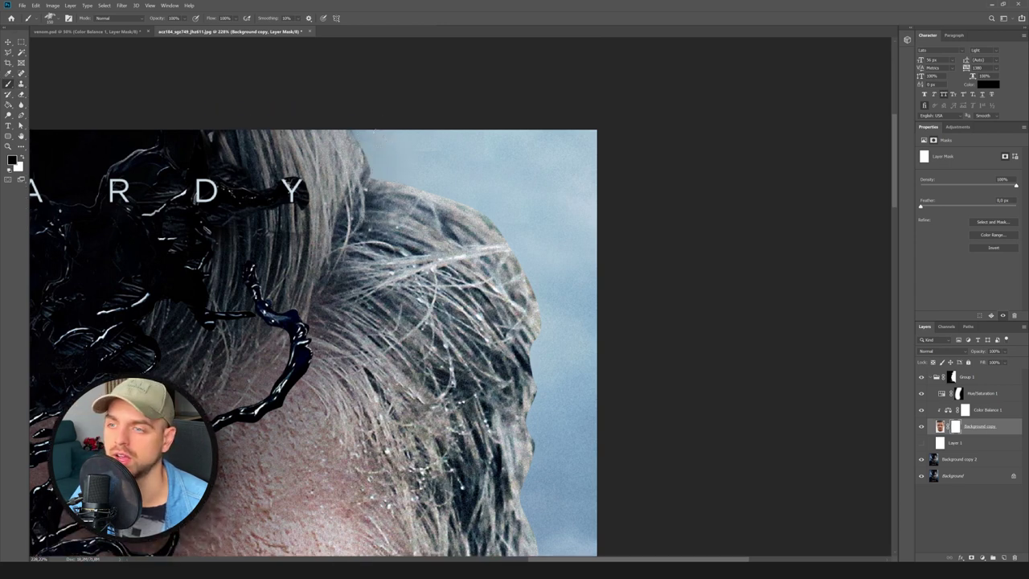
mouse_move(366, 170)
mouse_down()
mouse_move(443, 199)
mouse_move(513, 245)
mouse_move(531, 291)
mouse_up()
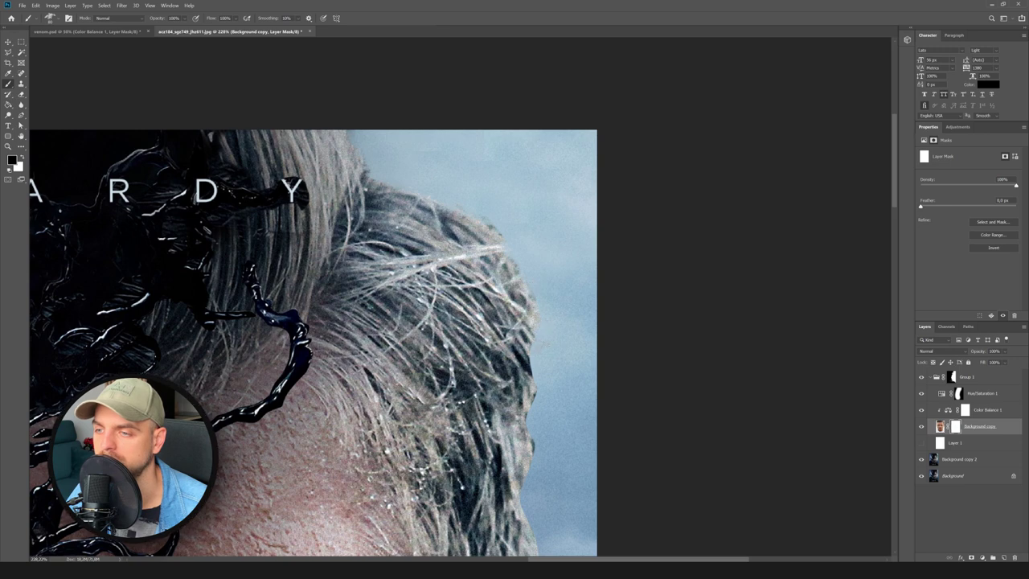
drag(531, 336, 531, 443)
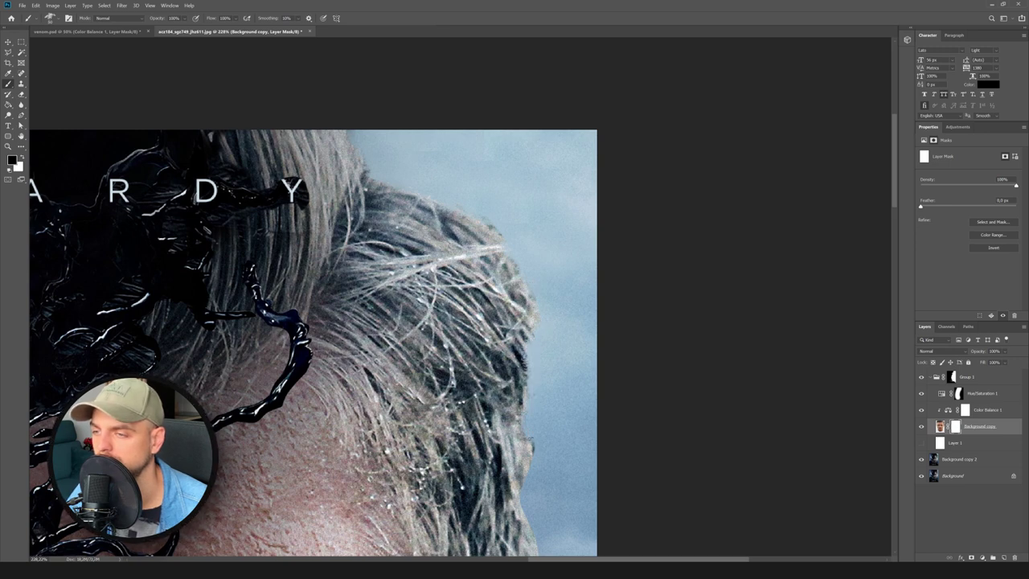
scroll(463, 297, down, 5)
mouse_move(521, 310)
mouse_down()
mouse_move(533, 379)
mouse_move(541, 362)
mouse_up()
key(ctrl+0)
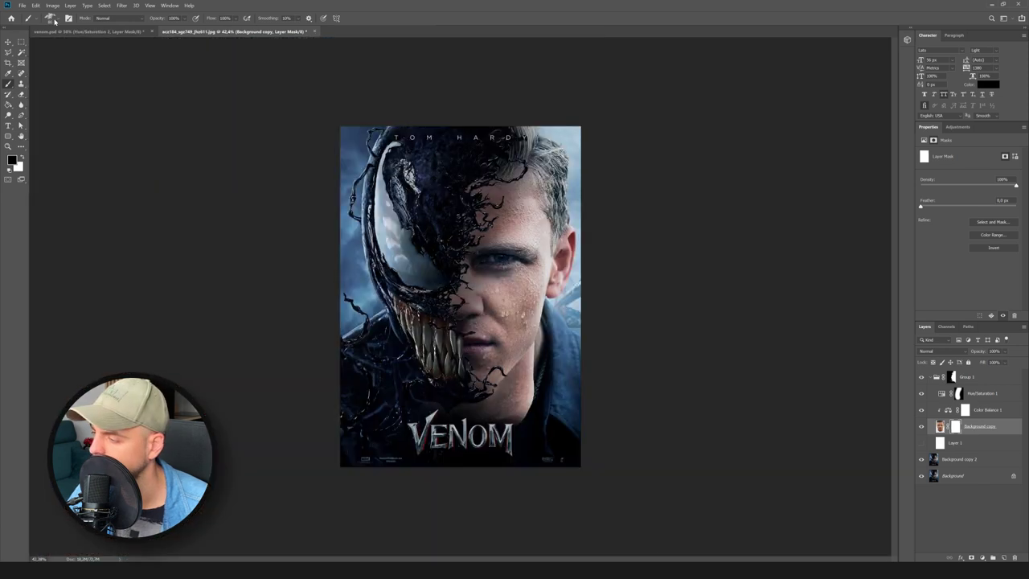
Step: Switch to a plain Soft Round brush and zoom in on the poster
click(51, 17)
scroll(102, 150, down, 8)
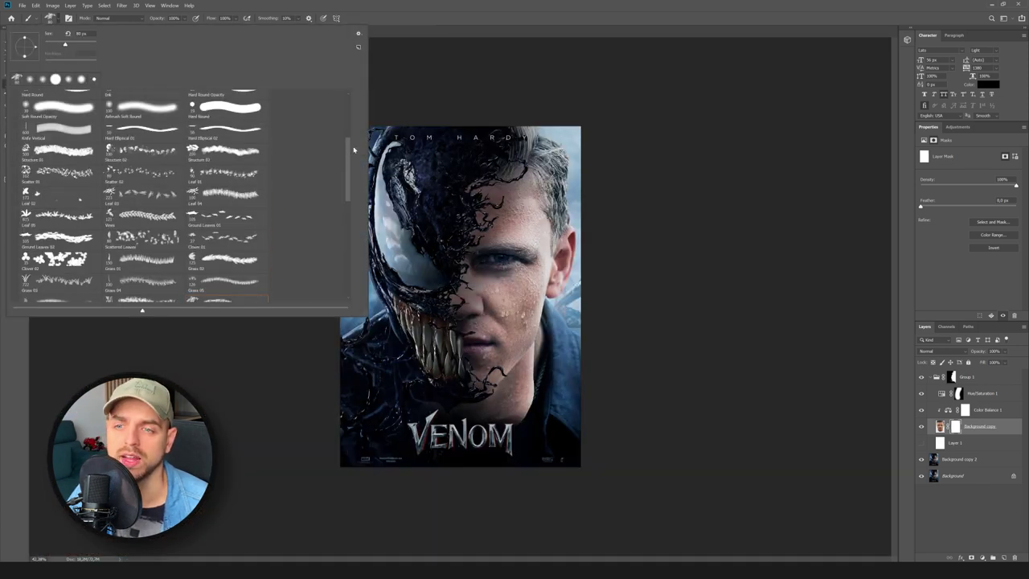
drag(351, 152, 343, 106)
click(51, 146)
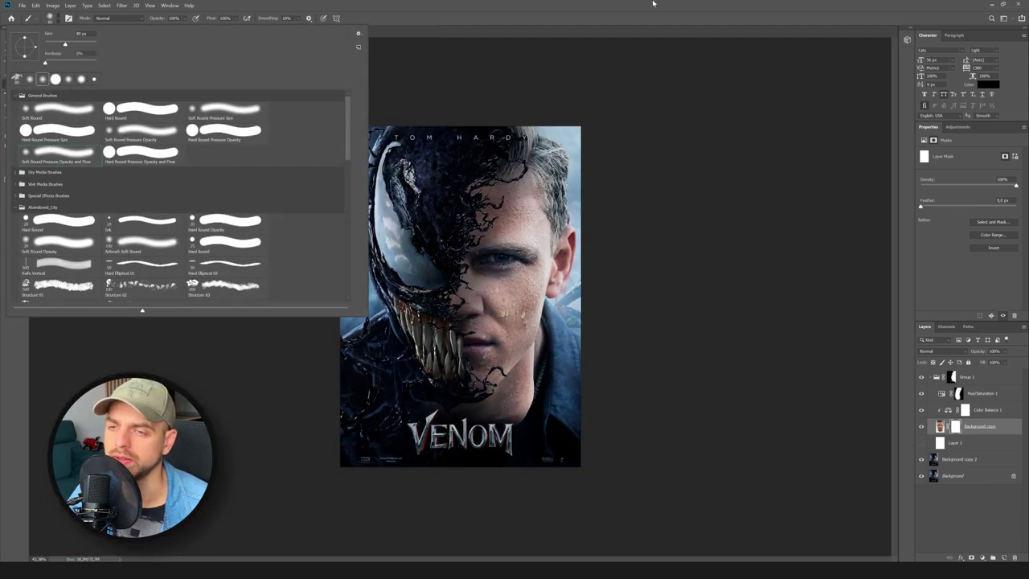
key(Return)
key(ctrl+plus)
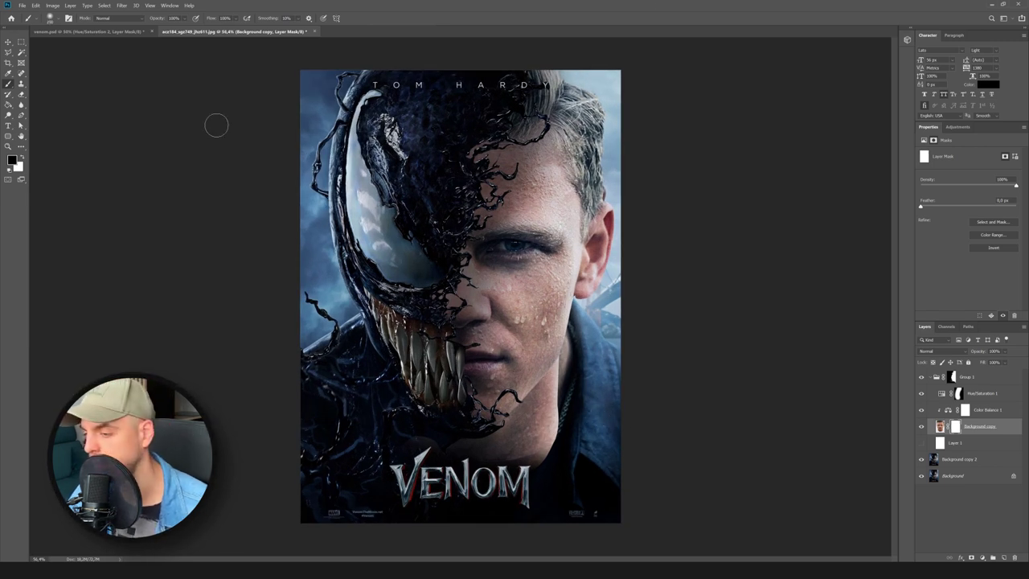
Step: Resize the brush with [ and ], then add a Hue/Saturation 2 adjustment layer
click(51, 18)
key(Return)
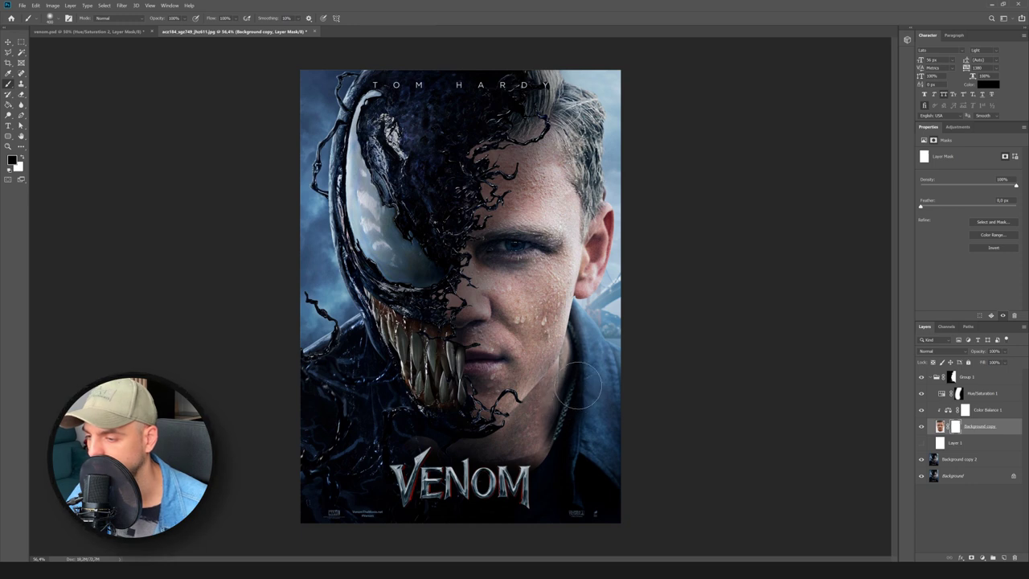
key(bracketleft)
key(bracketleft)
key(bracketleft)
key(bracketleft)
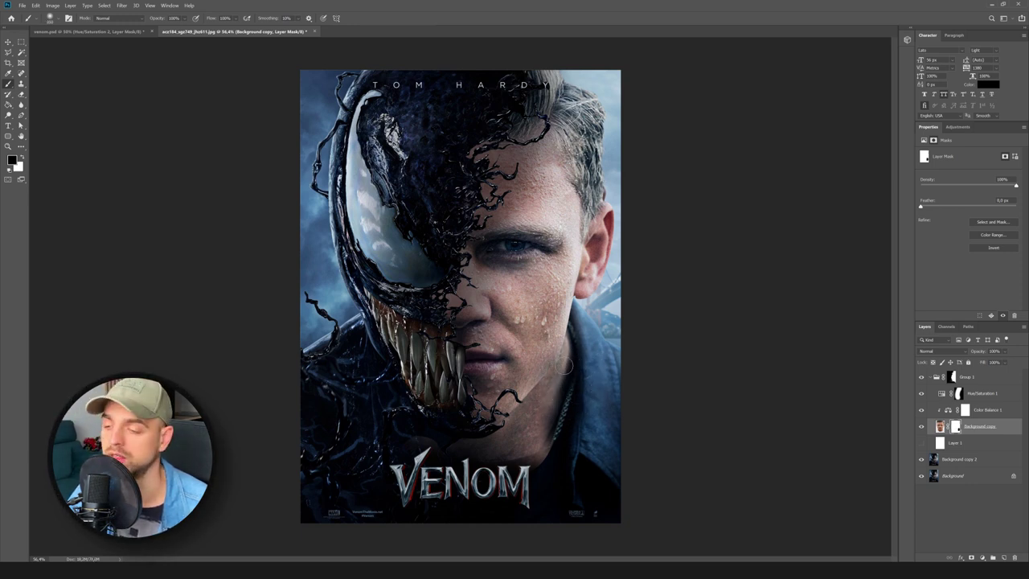
key(bracketright)
key(bracketright)
key(bracketright)
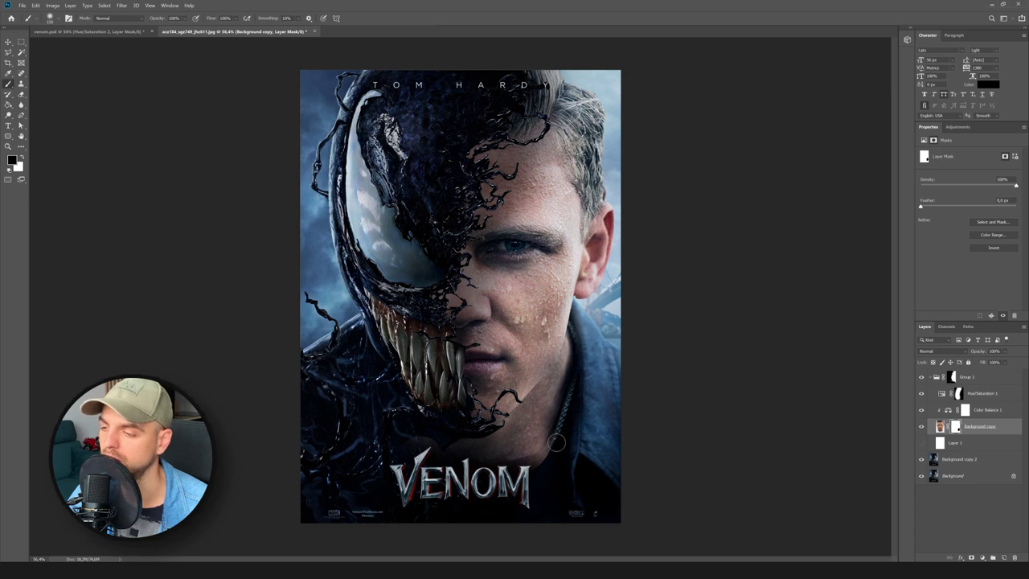
click(988, 410)
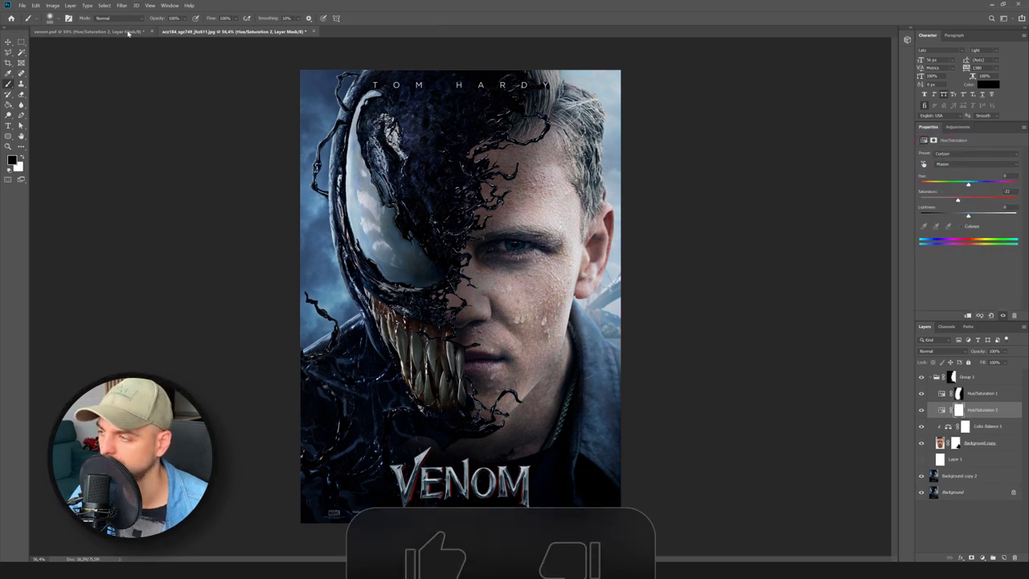
Step: Add Brightness/Contrast 1 below Color Balance 1 and set its brightness to about 29
click(958, 126)
click(987, 330)
click(937, 144)
drag(994, 333, 991, 354)
mouse_move(968, 176)
mouse_down()
mouse_move(956, 176)
mouse_move(997, 193)
mouse_move(963, 176)
mouse_up()
click(967, 177)
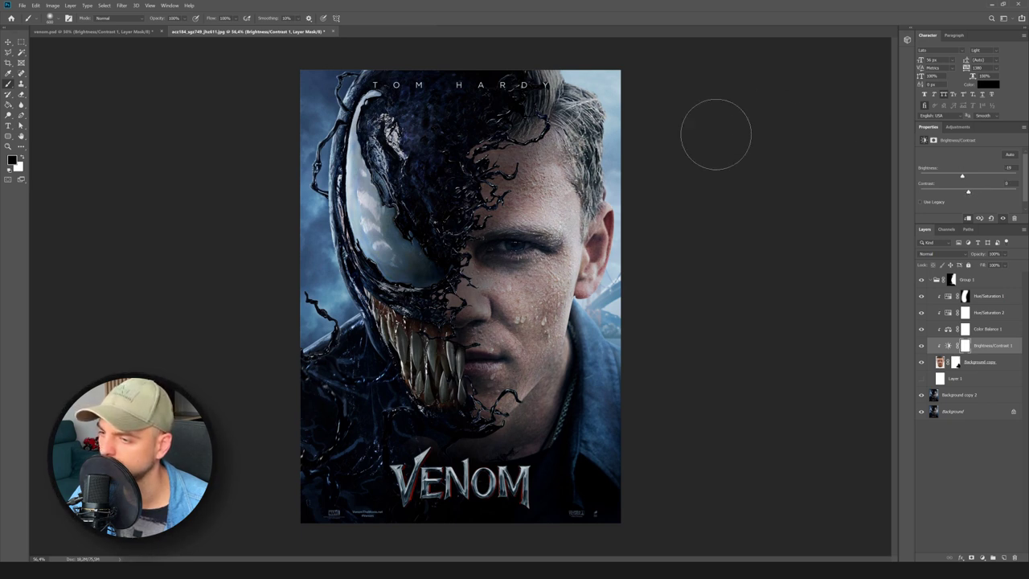
Step: Load Group 1's mask as a selection, invert it, and fill new Layer 2 with black
click(951, 280)
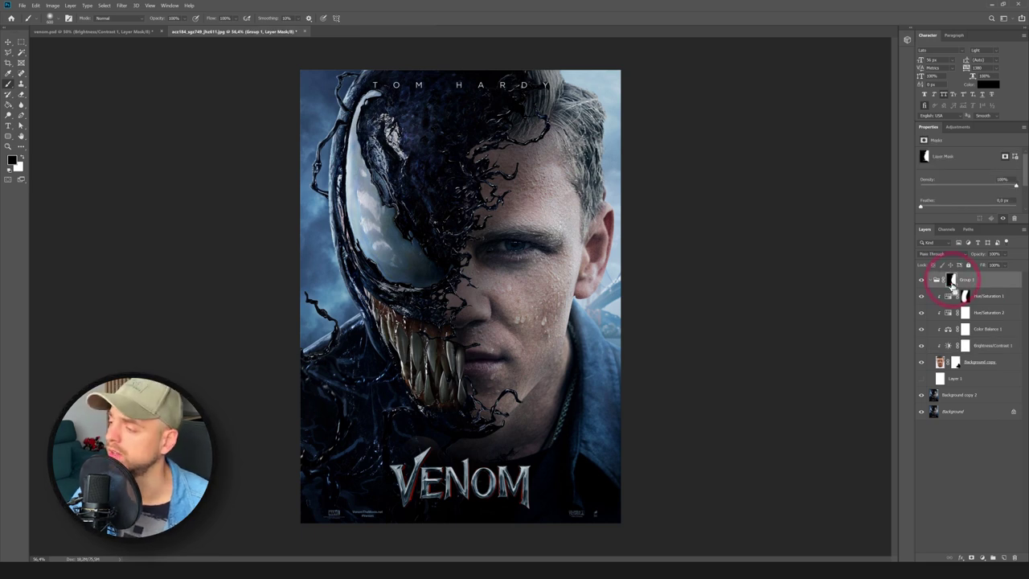
ctrl+click(951, 280)
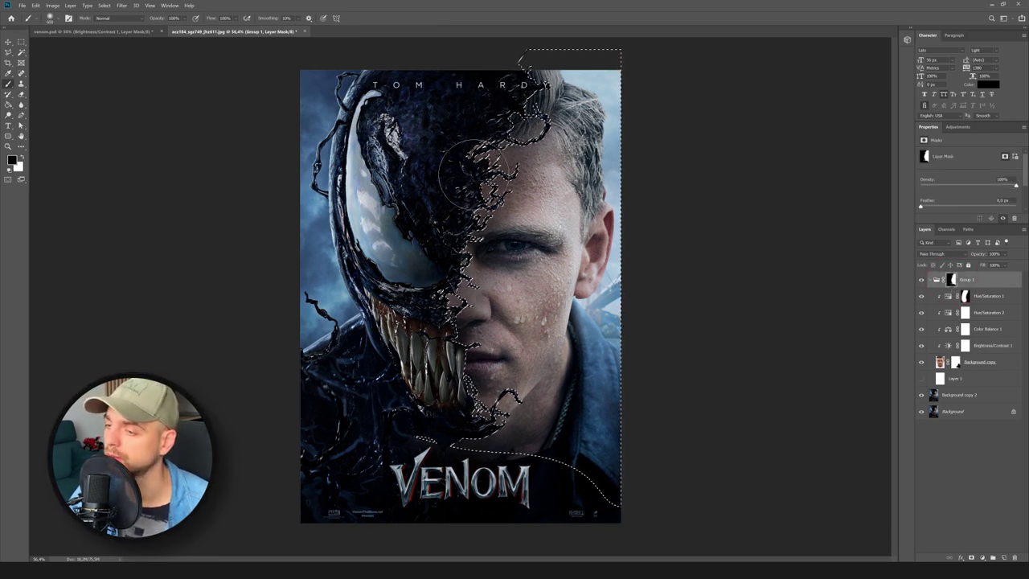
key(ctrl+shift+alt+n)
key(m)
click(105, 6)
click(117, 35)
key(g)
click(454, 186)
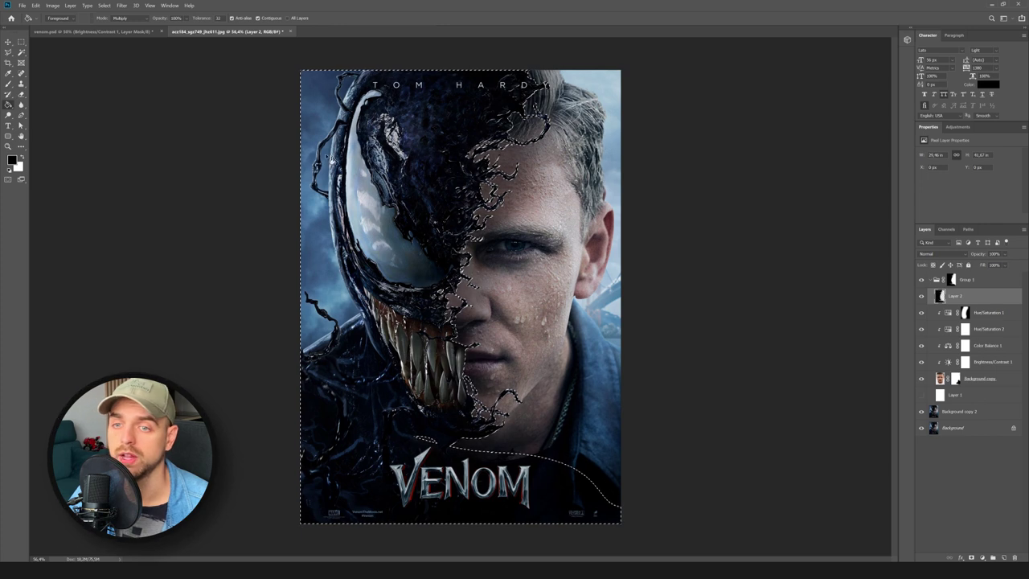
Step: Deselect and nudge Layer 2's black symbiote shape slightly right and down
key(m)
key(ctrl+d)
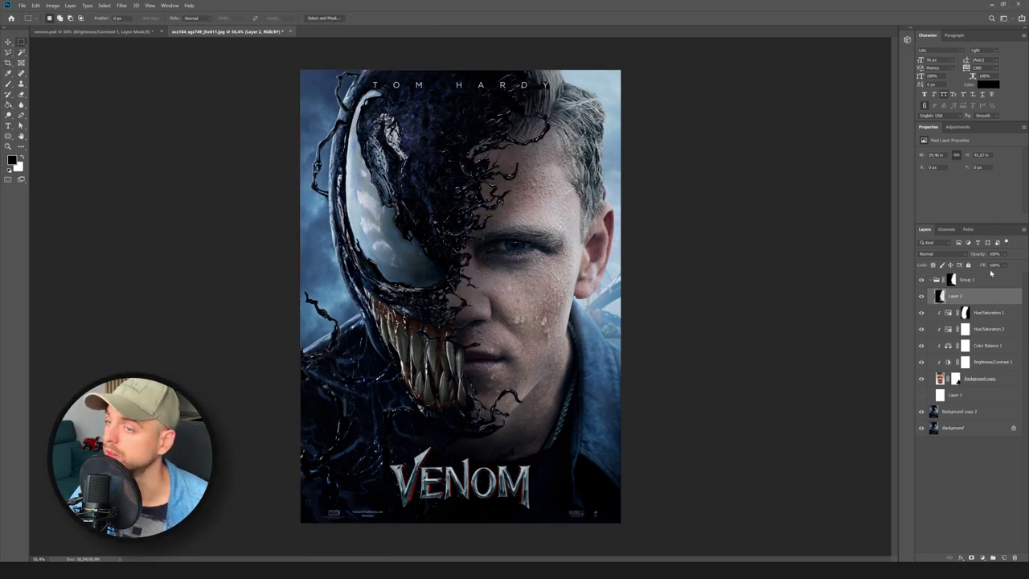
click(8, 42)
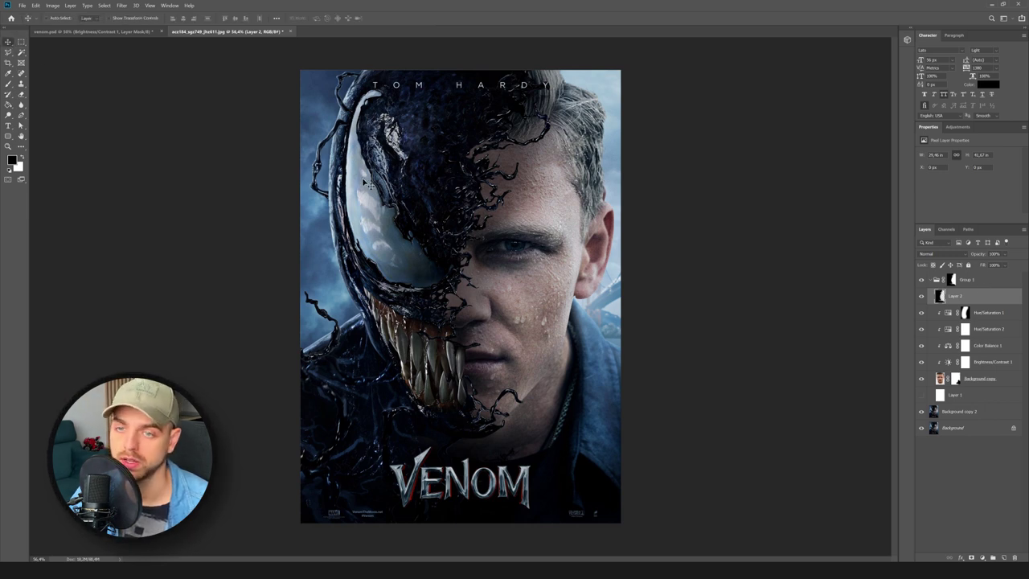
key(shift+Right)
key(shift+Right)
key(shift+Right)
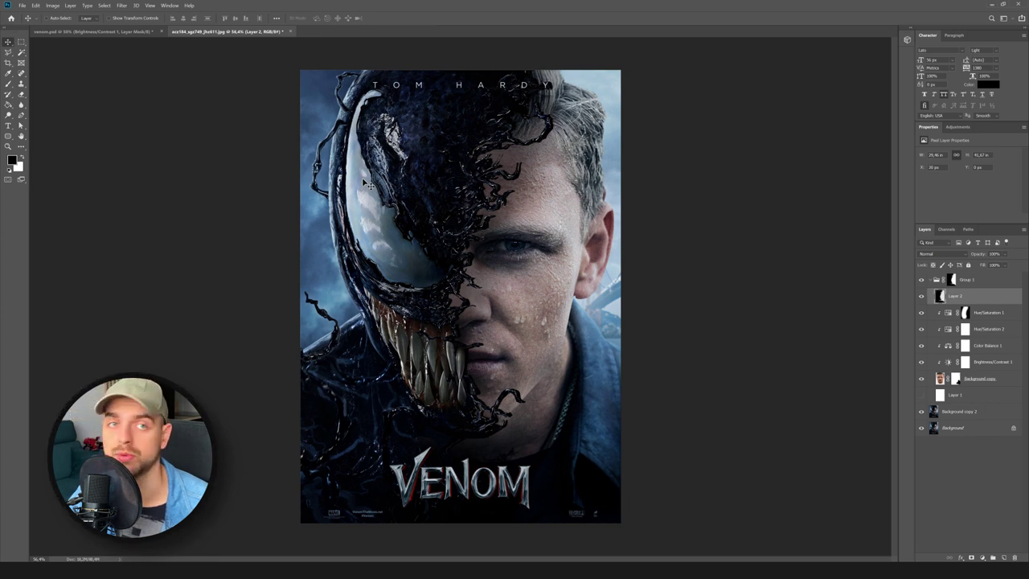
key(shift+Down)
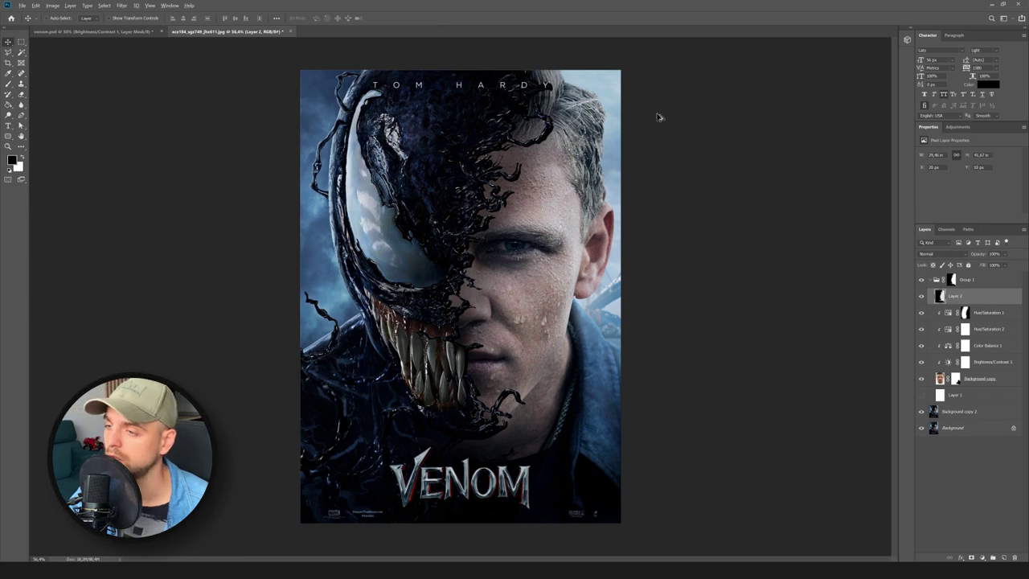
scroll(470, 164, up, 6)
scroll(471, 164, up, 2)
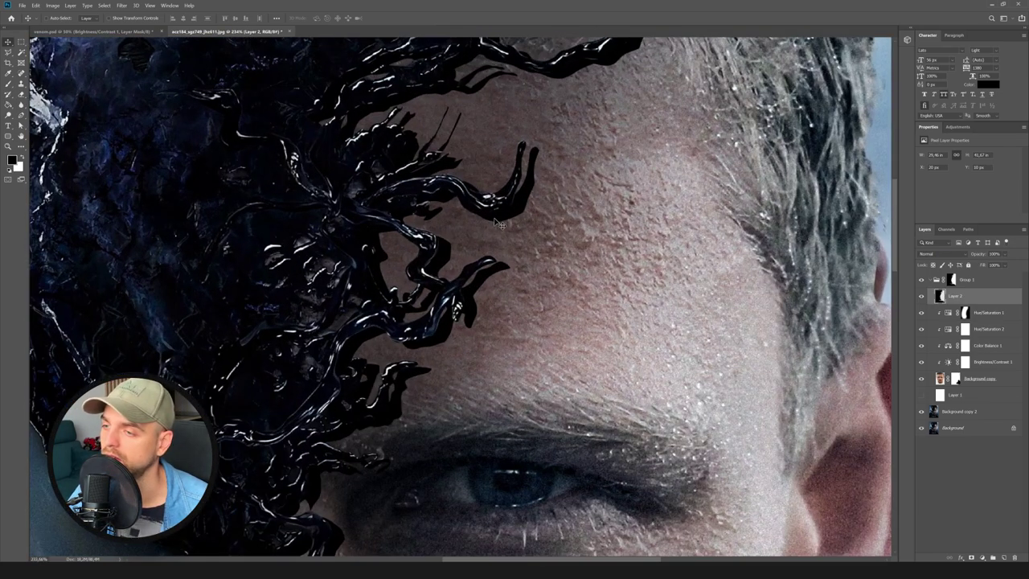
scroll(499, 224, down, 7)
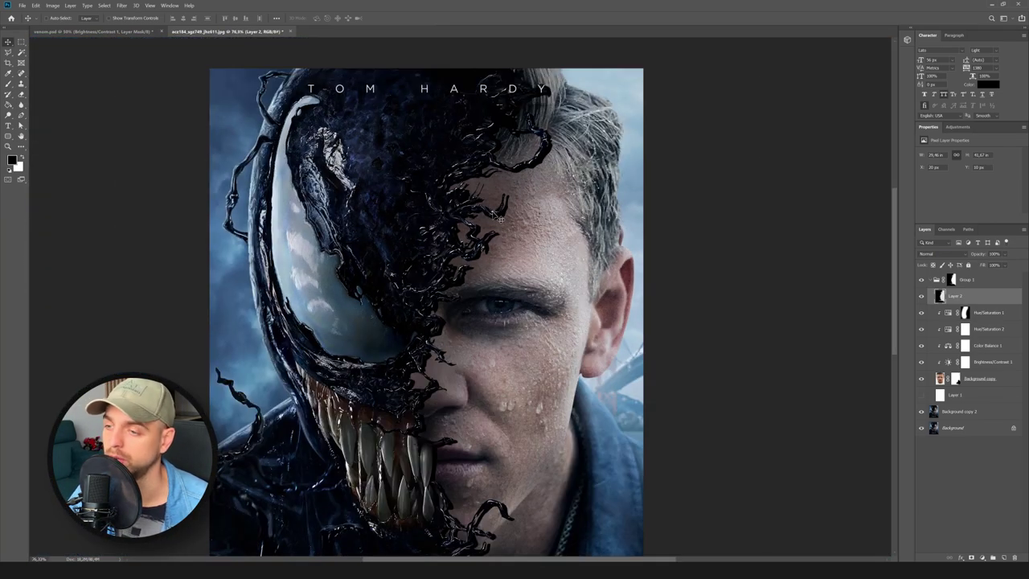
Step: Apply a Gaussian Blur of about 6 pixels to Layer 2
click(121, 5)
mouse_move(137, 90)
click(233, 119)
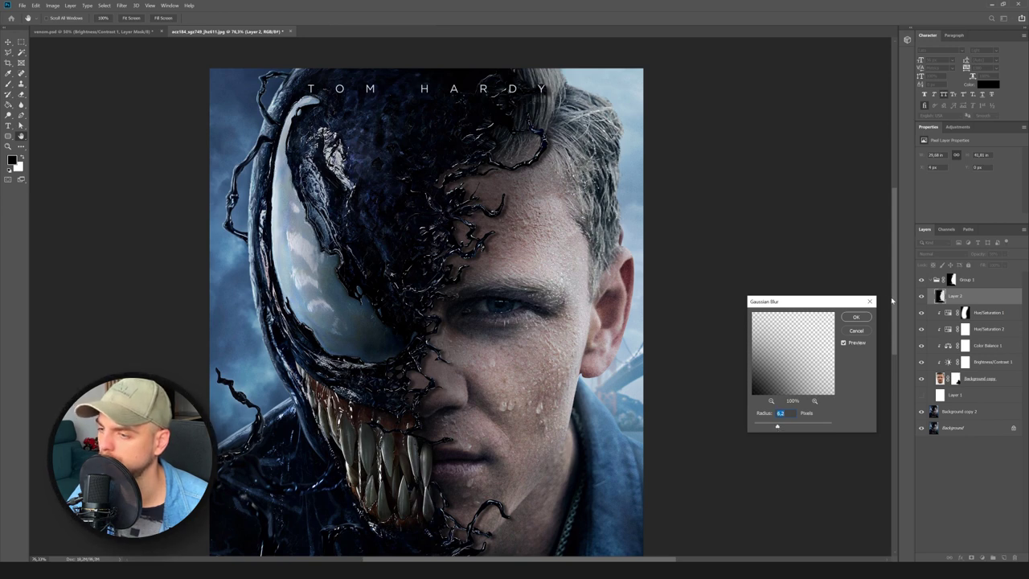
click(857, 318)
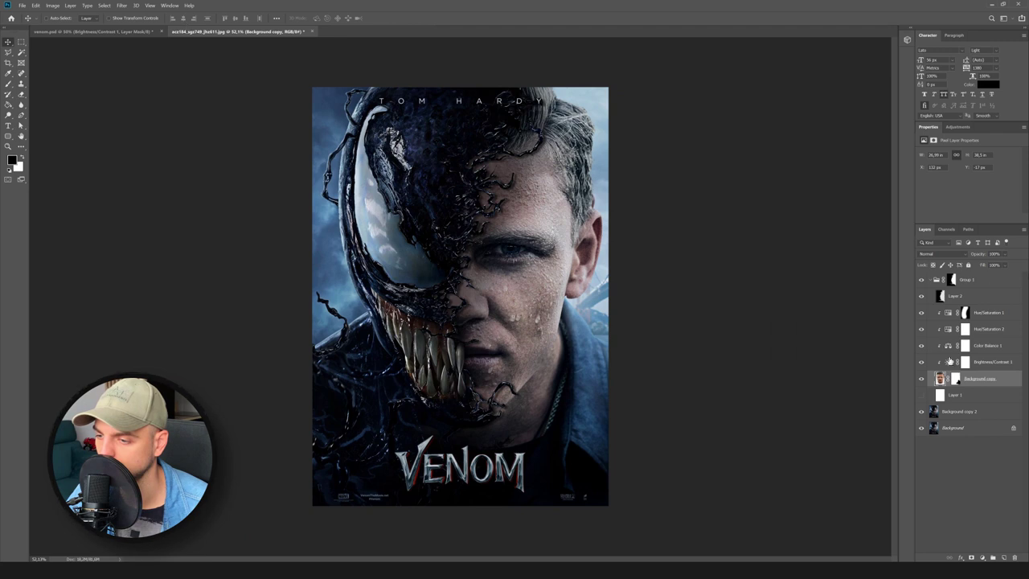
Step: Paint black on the Hue/Saturation 1 mask along the symbiote edge near the nose, then collapse Group 1
click(991, 363)
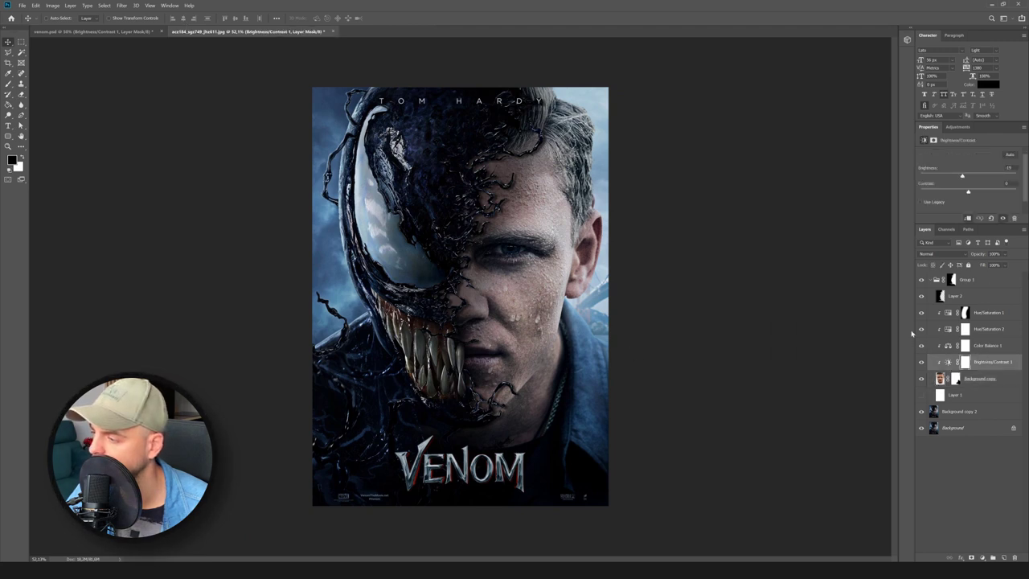
click(921, 314)
click(922, 313)
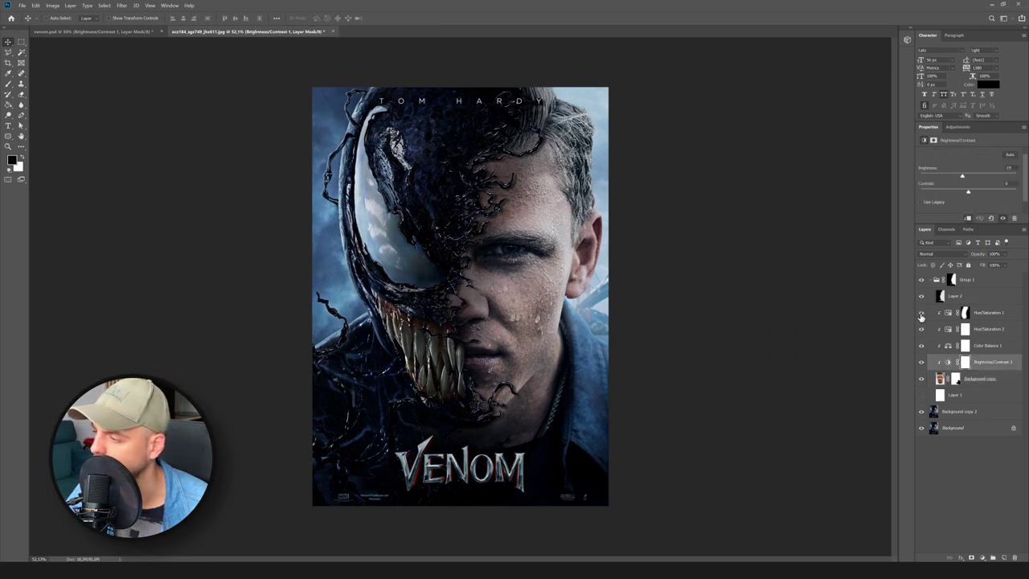
click(964, 313)
key(b)
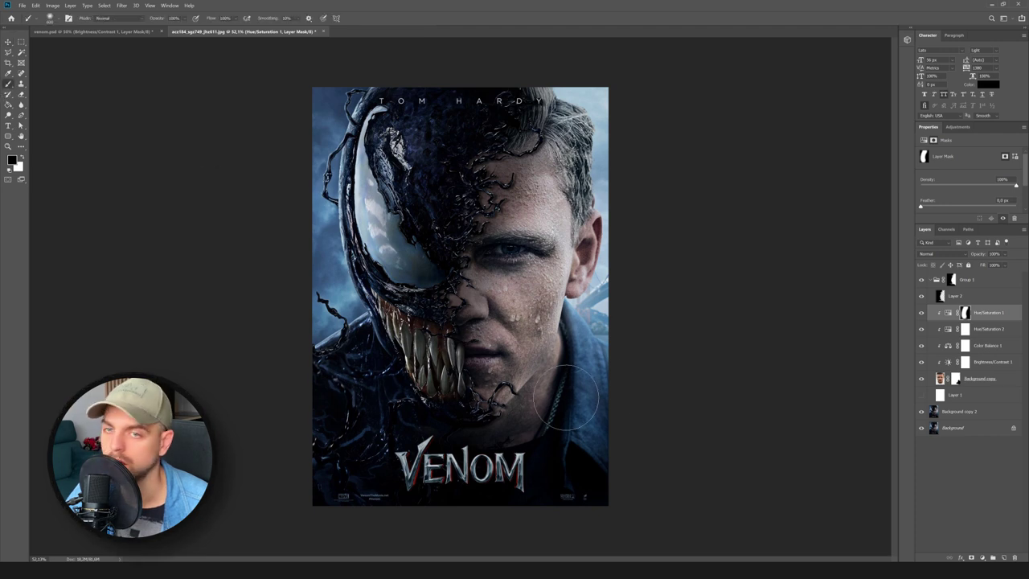
key(x)
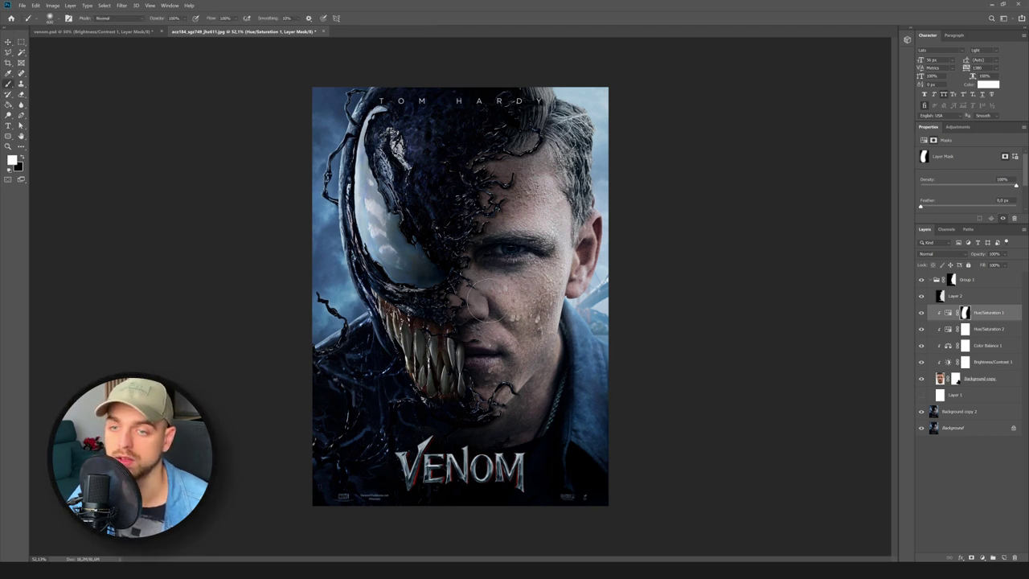
key(x)
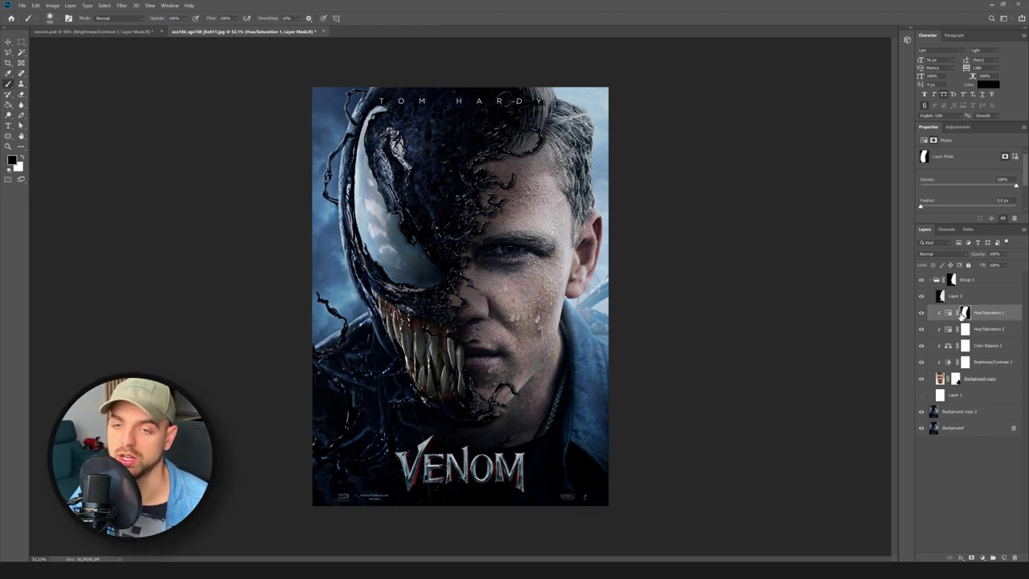
click(922, 313)
click(921, 313)
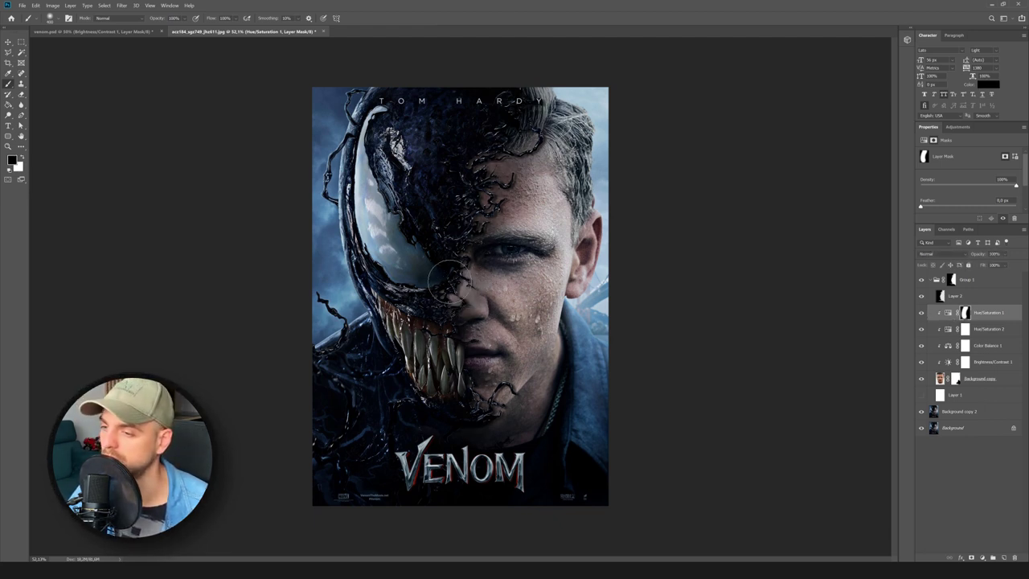
mouse_move(455, 287)
mouse_down()
mouse_move(450, 316)
mouse_move(446, 278)
mouse_move(474, 302)
mouse_move(460, 263)
mouse_up()
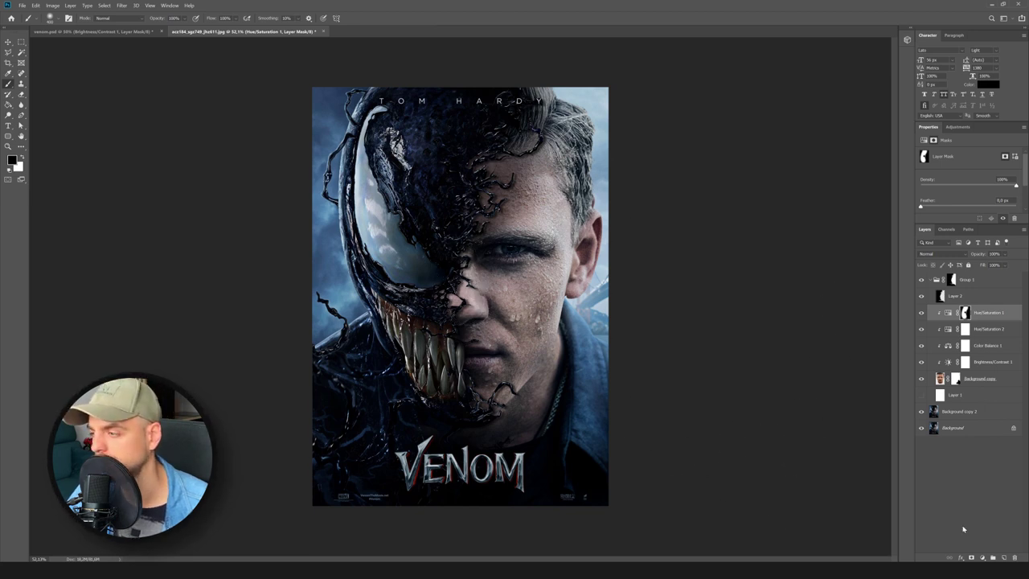
click(924, 281)
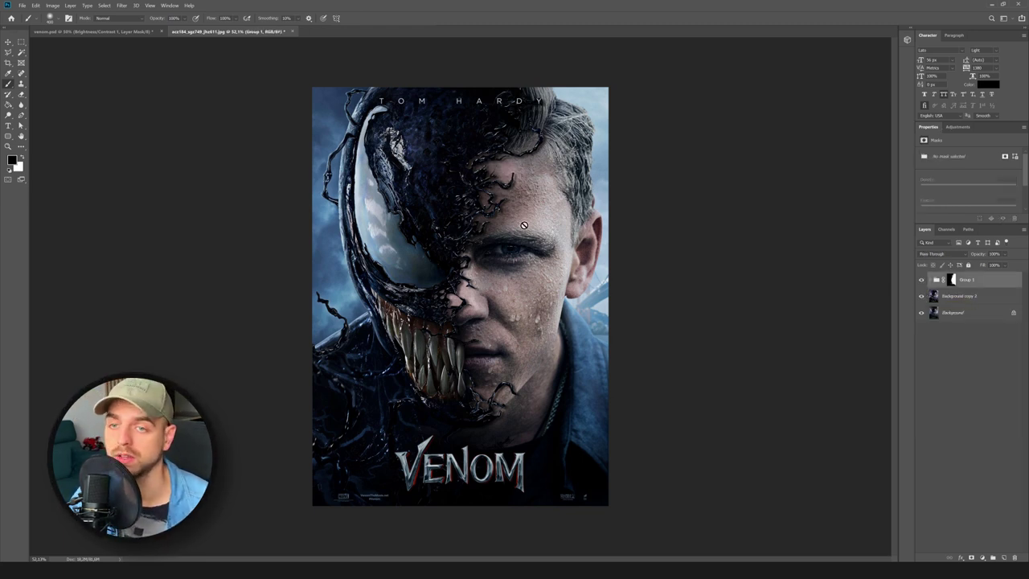
Step: Select the Background copy 2 layer and switch to the Spot Healing Brush
click(8, 41)
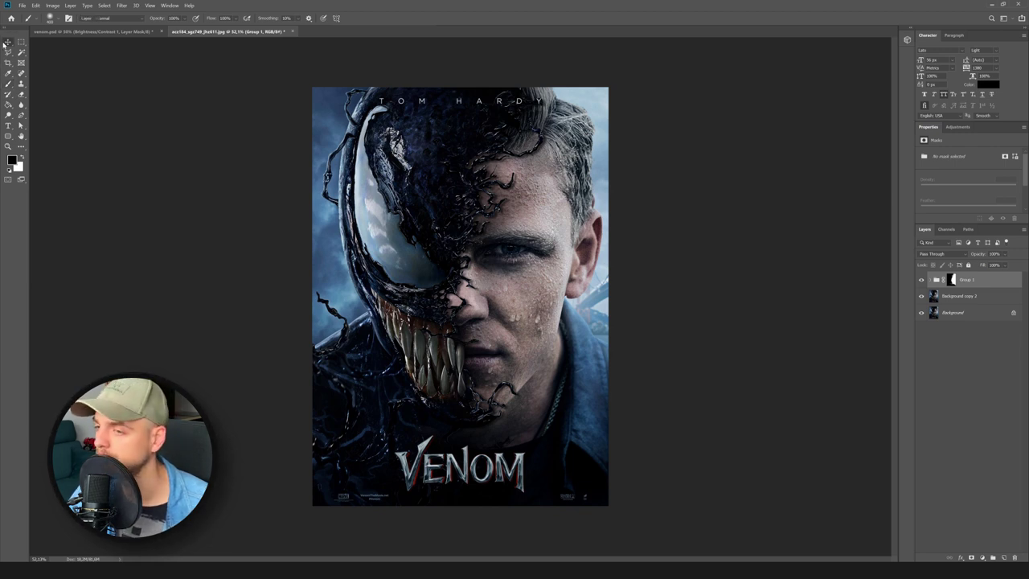
click(957, 297)
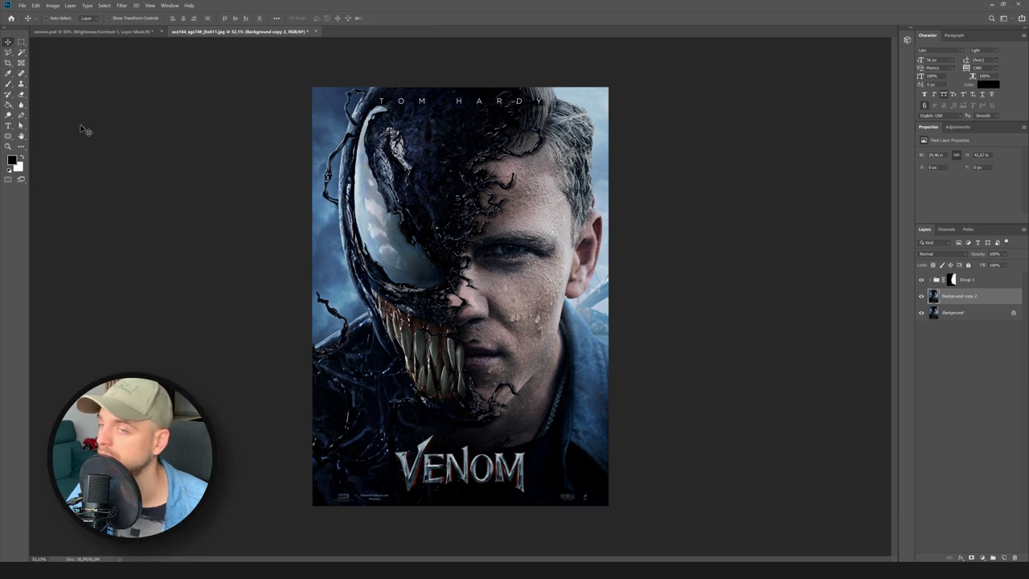
click(20, 75)
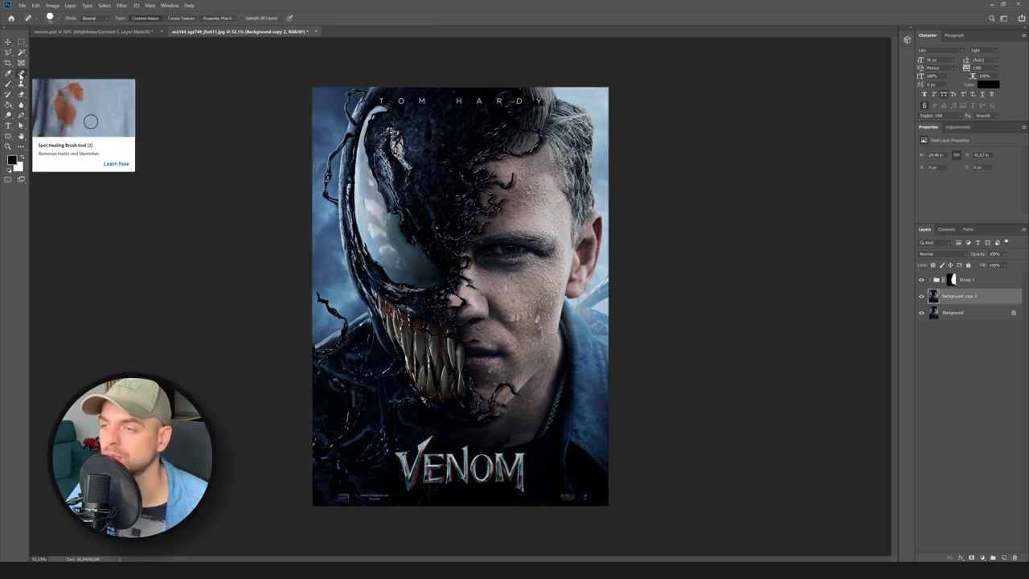
scroll(464, 102, up, 5)
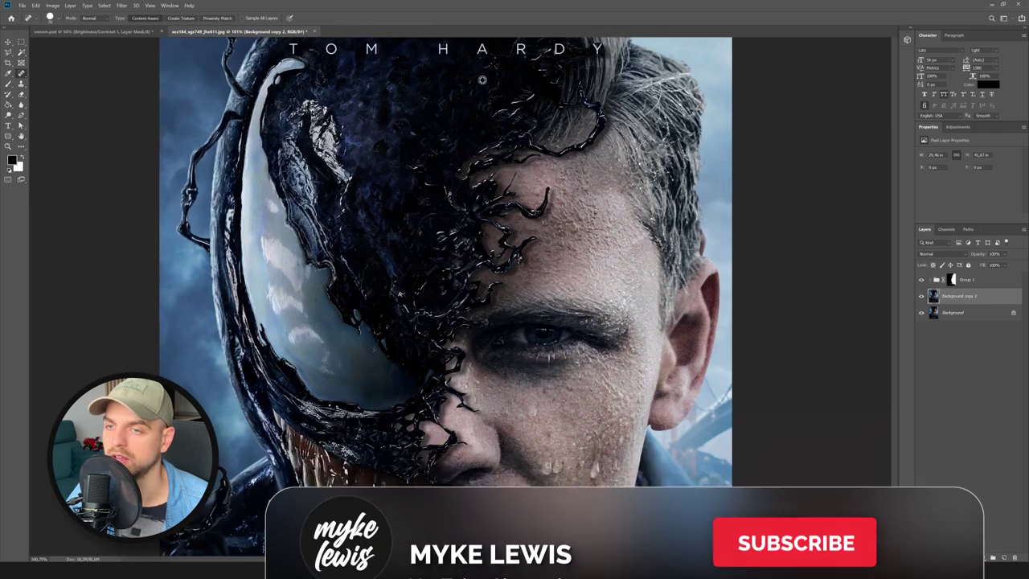
scroll(370, 155, down, 2)
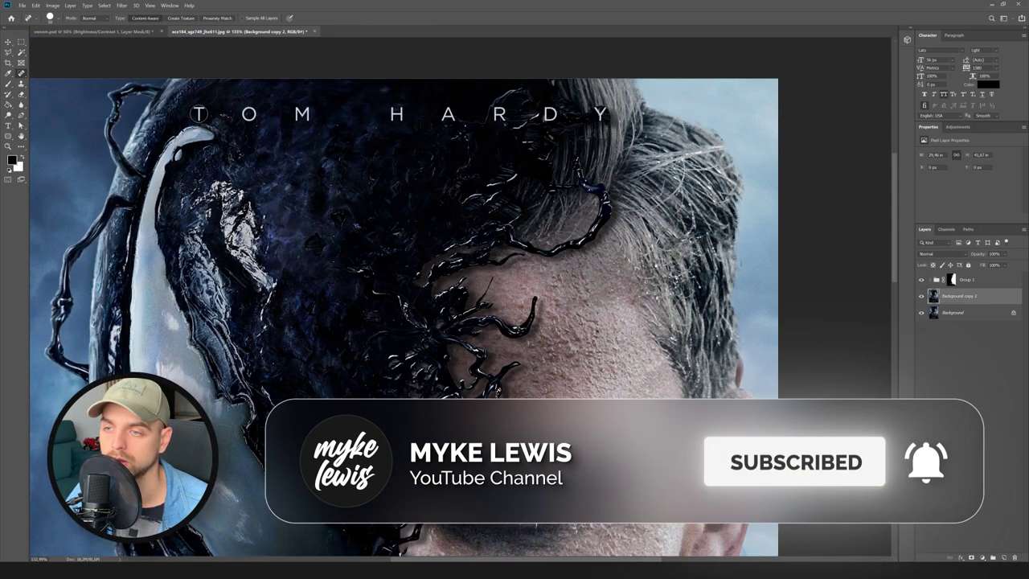
Step: Heal away each letter of TOM HARDY across the poster top
click(197, 113)
click(249, 114)
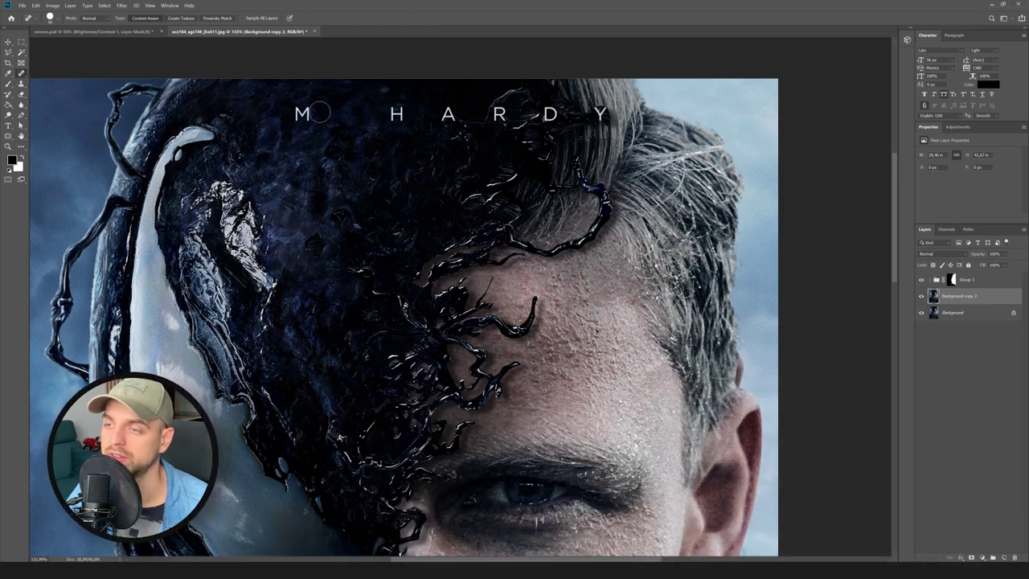
click(302, 114)
click(394, 114)
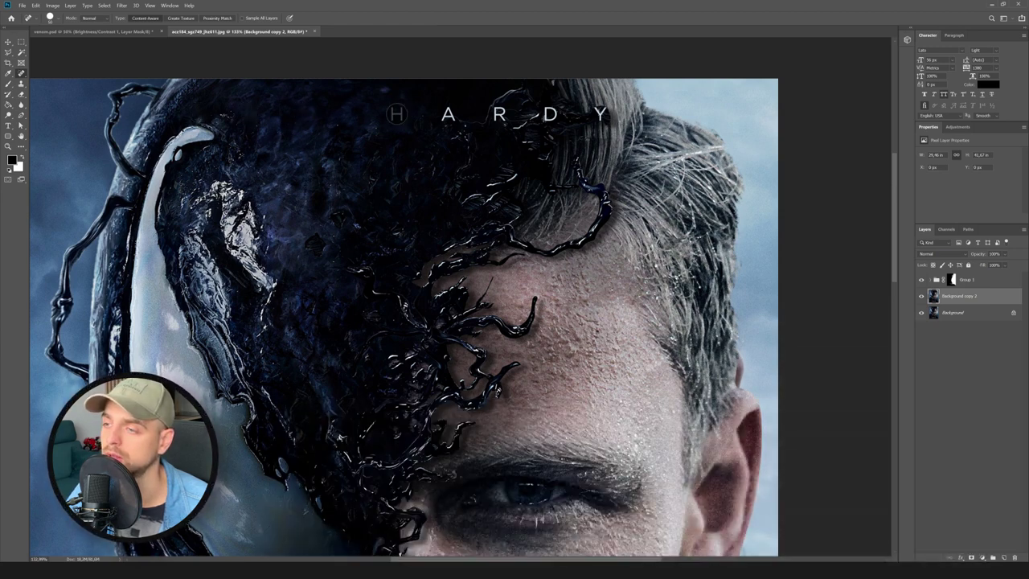
click(448, 114)
click(505, 114)
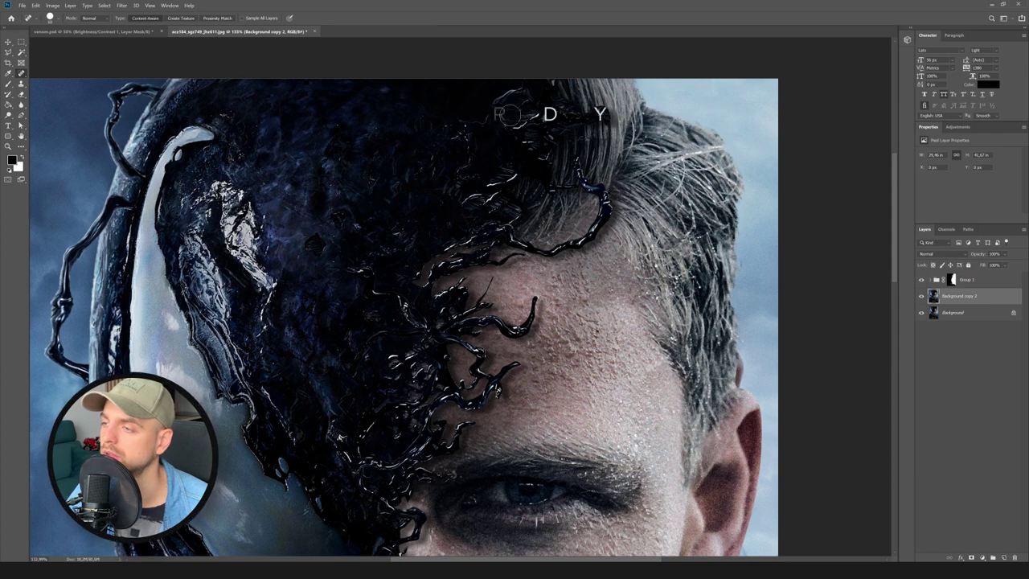
click(550, 114)
click(604, 114)
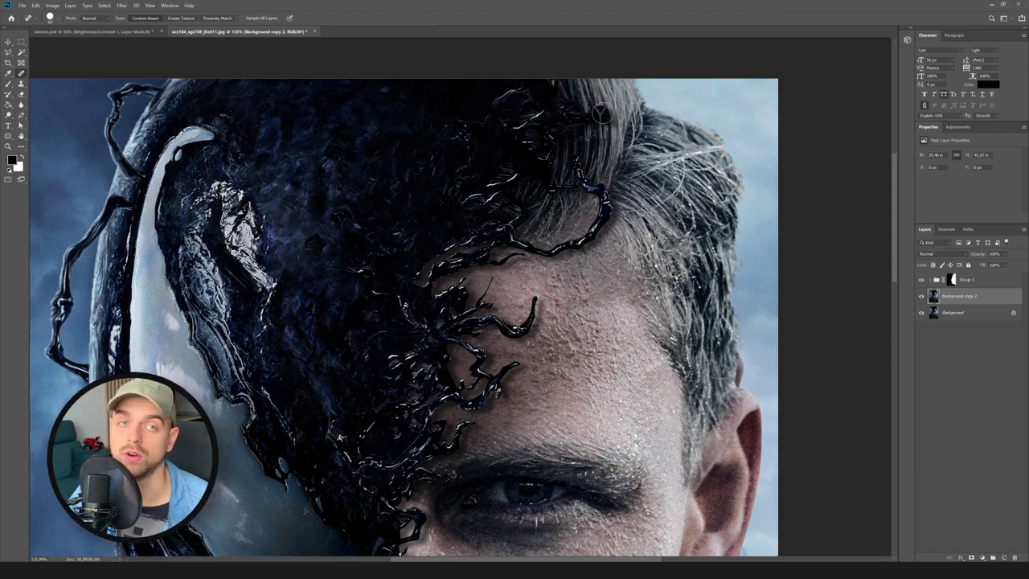
scroll(619, 206, down, 3)
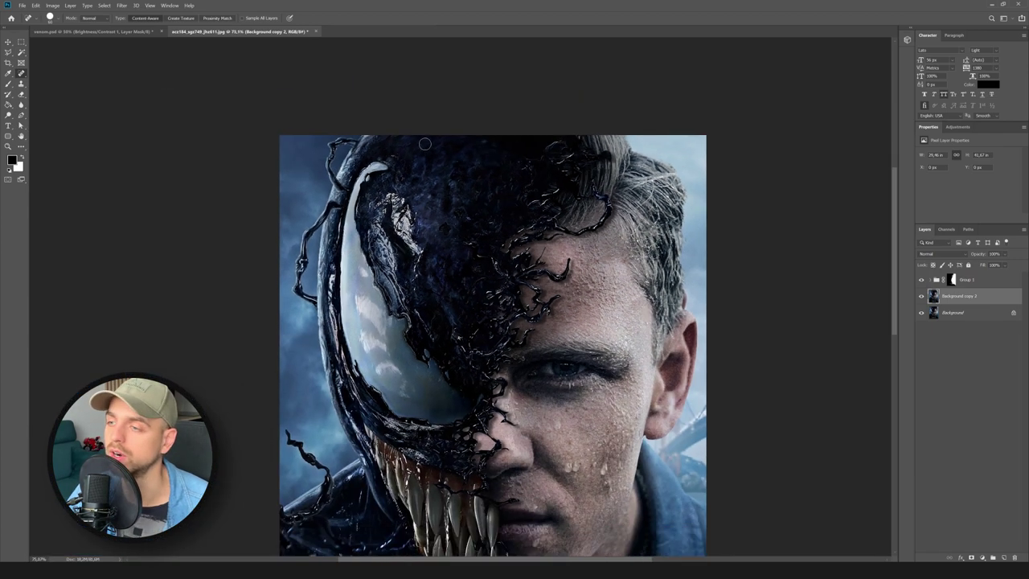
scroll(425, 143, down, 2)
scroll(456, 211, up, 2)
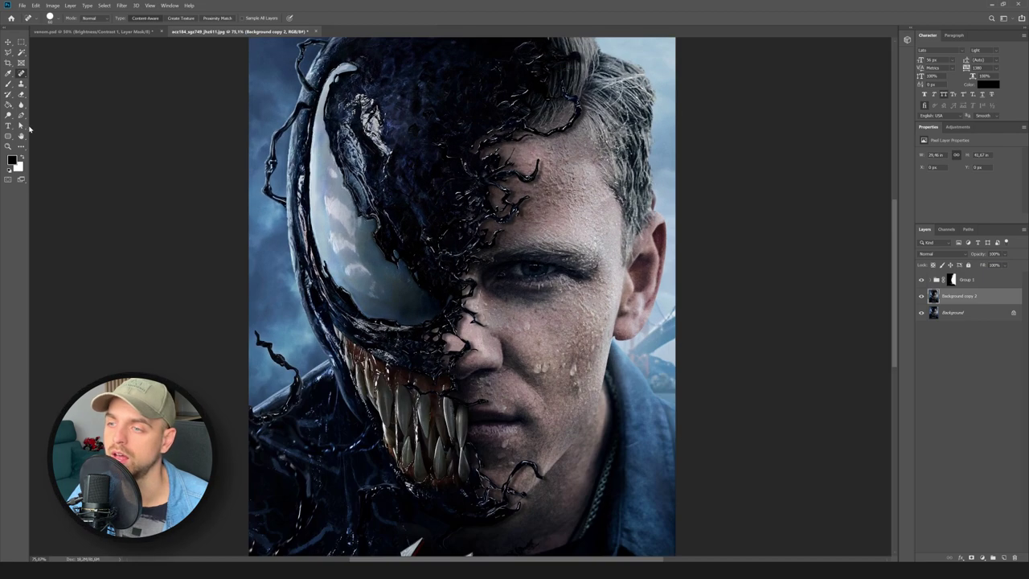
Step: Type YOUR NAME at the poster top in white (ffffff) and commit the text
click(10, 125)
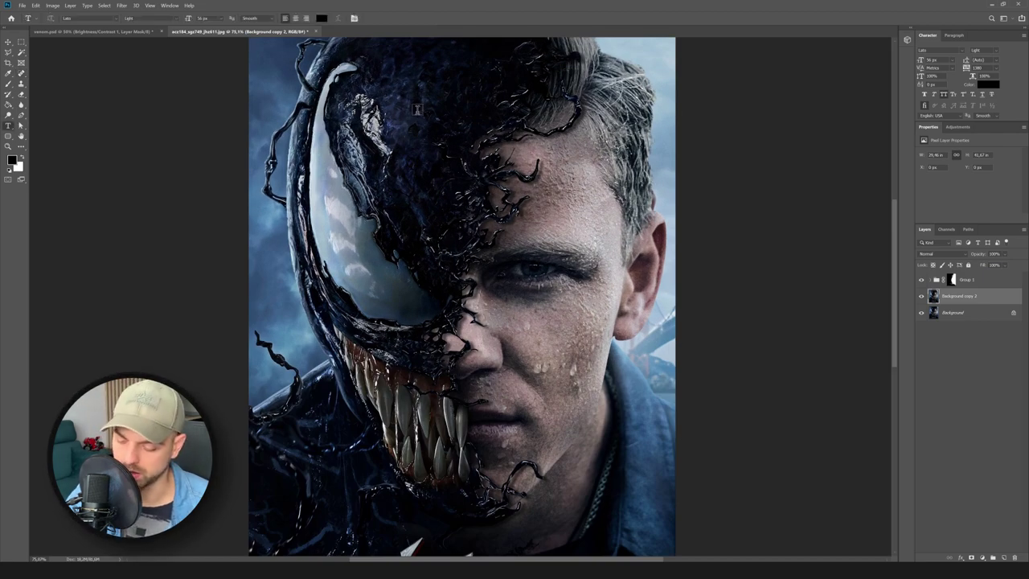
click(420, 110)
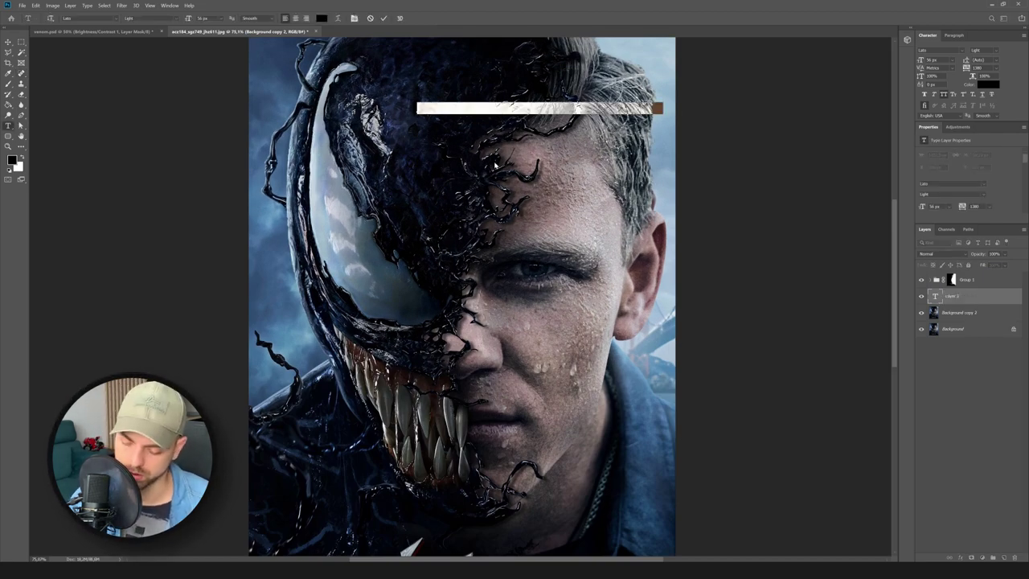
text(YOUR NAME)
click(322, 18)
text(ffffff)
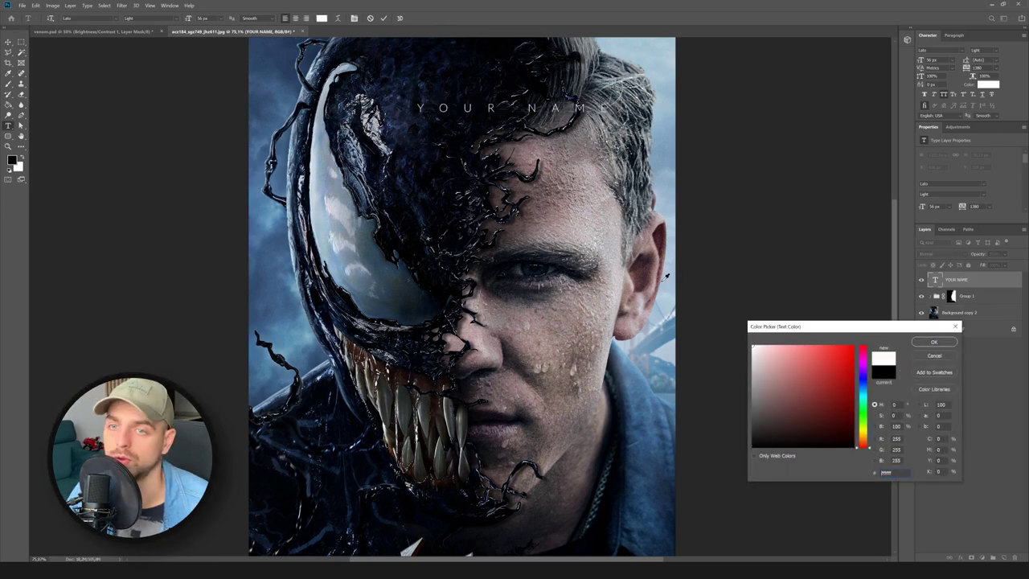
click(934, 341)
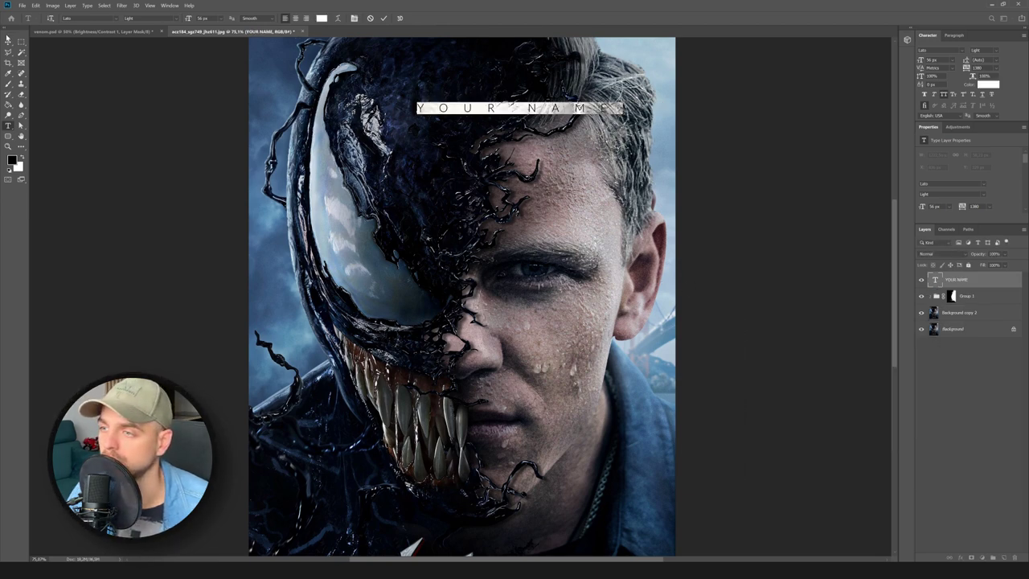
click(8, 40)
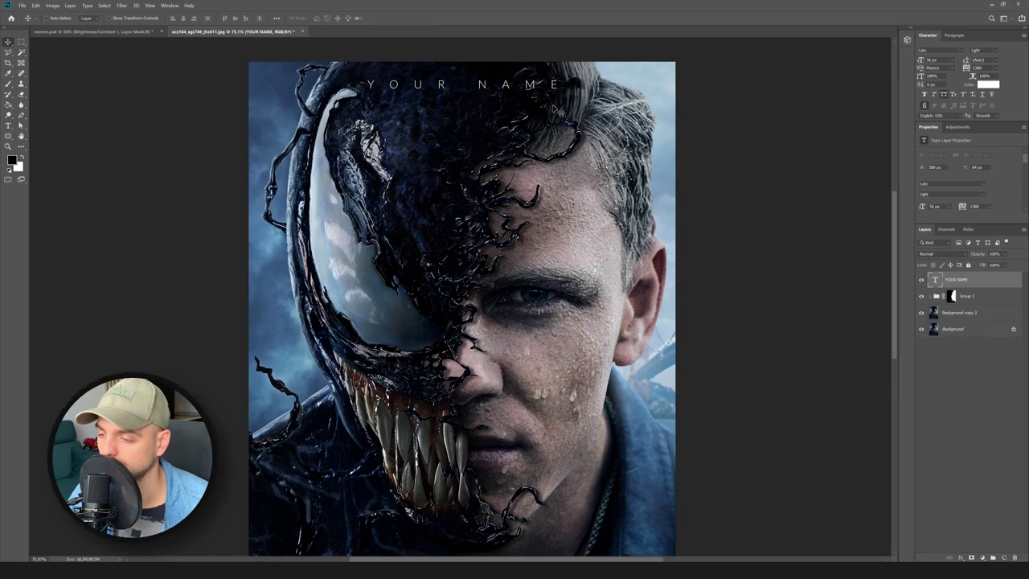
key(ctrl+minus)
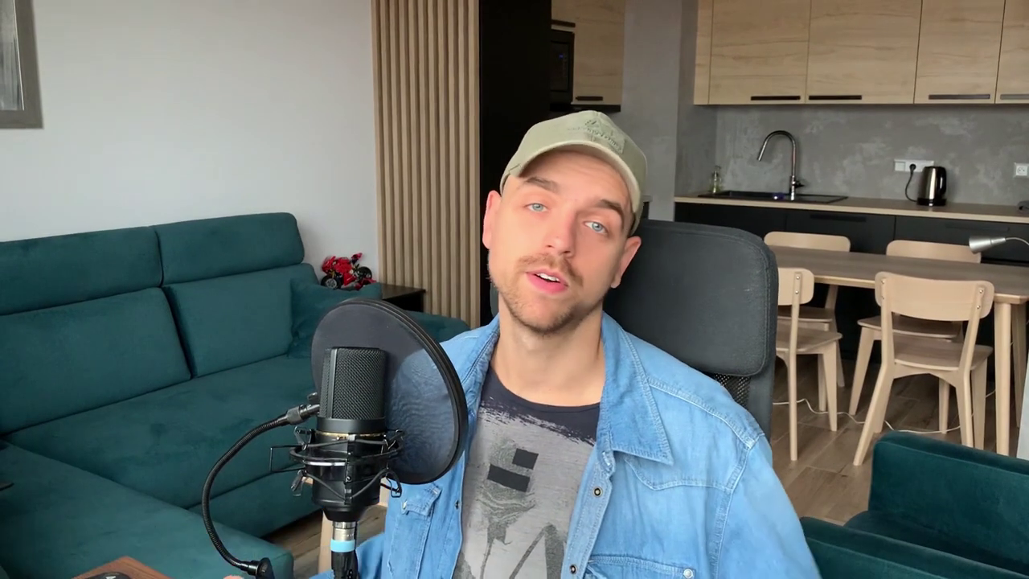